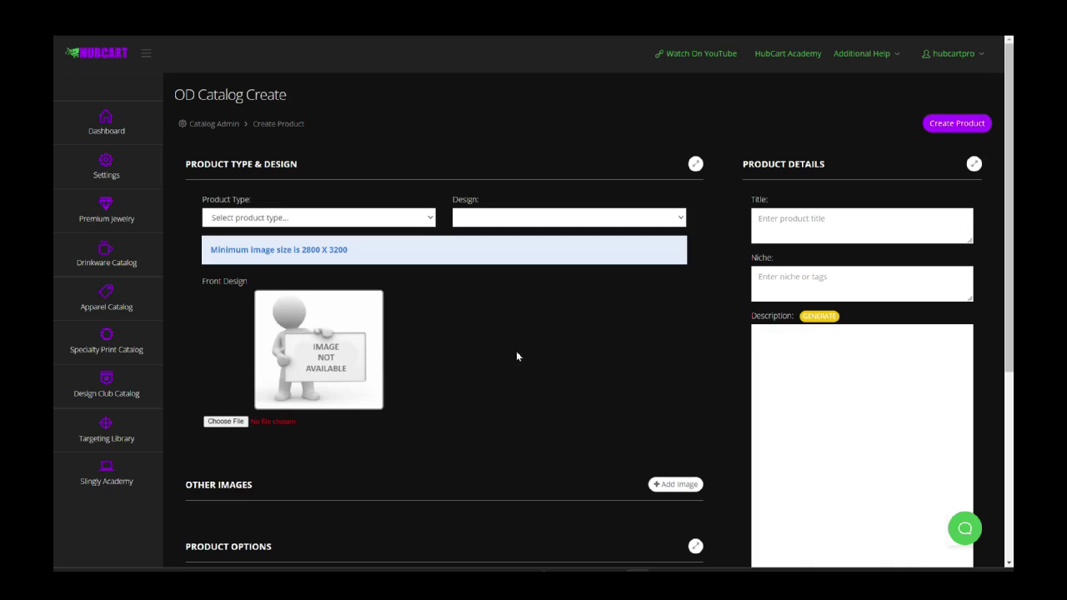
Step: Set the product type to Unisex Shirt and upload the Pit Crew artwork as the front design
left_click(404, 219)
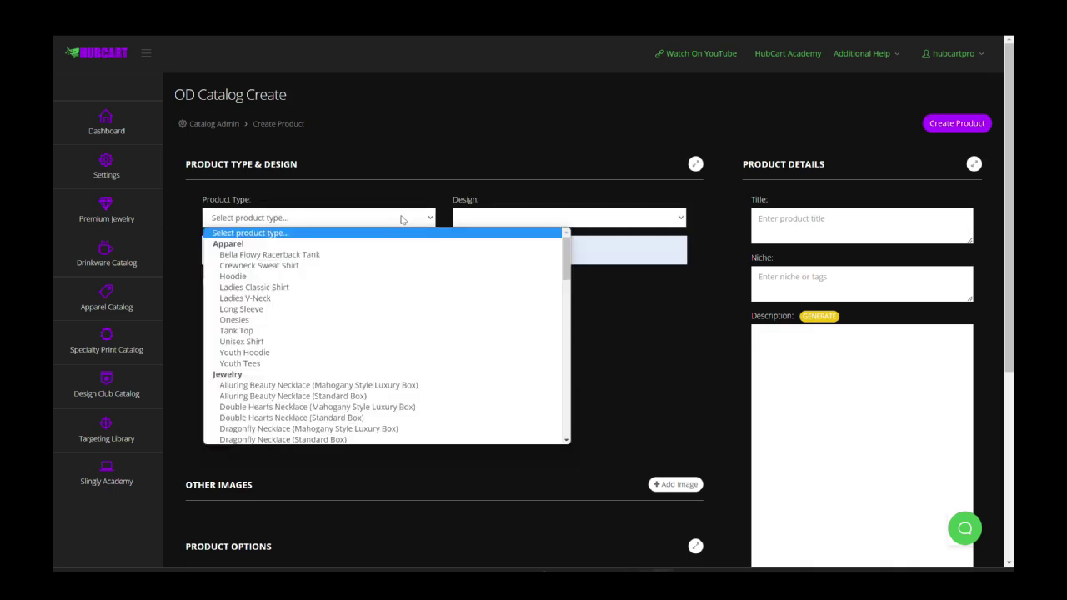
left_click(266, 340)
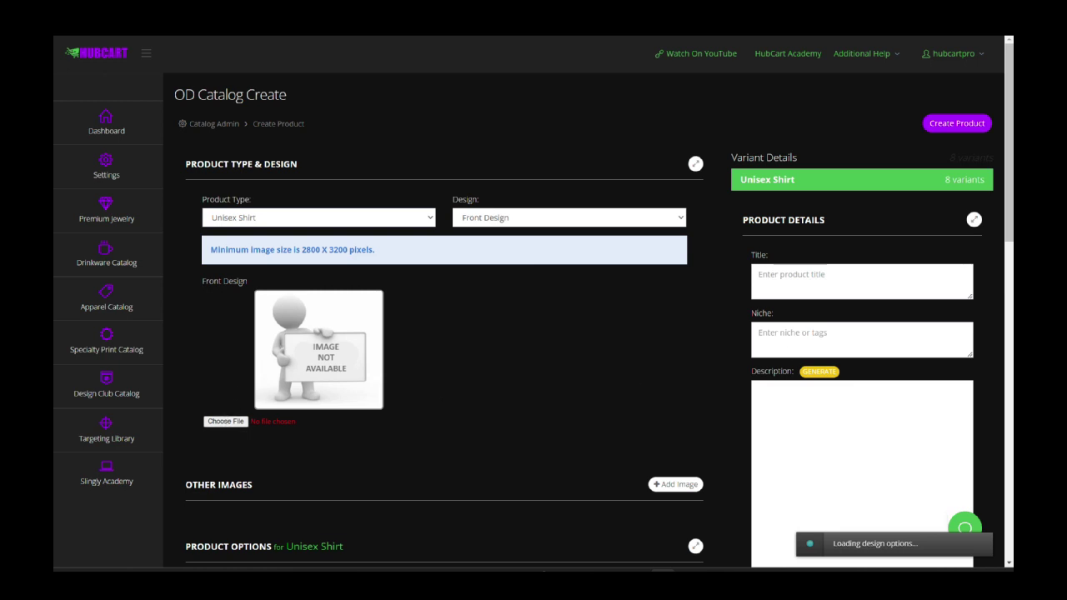
left_click_drag(885, 324, 230, 428)
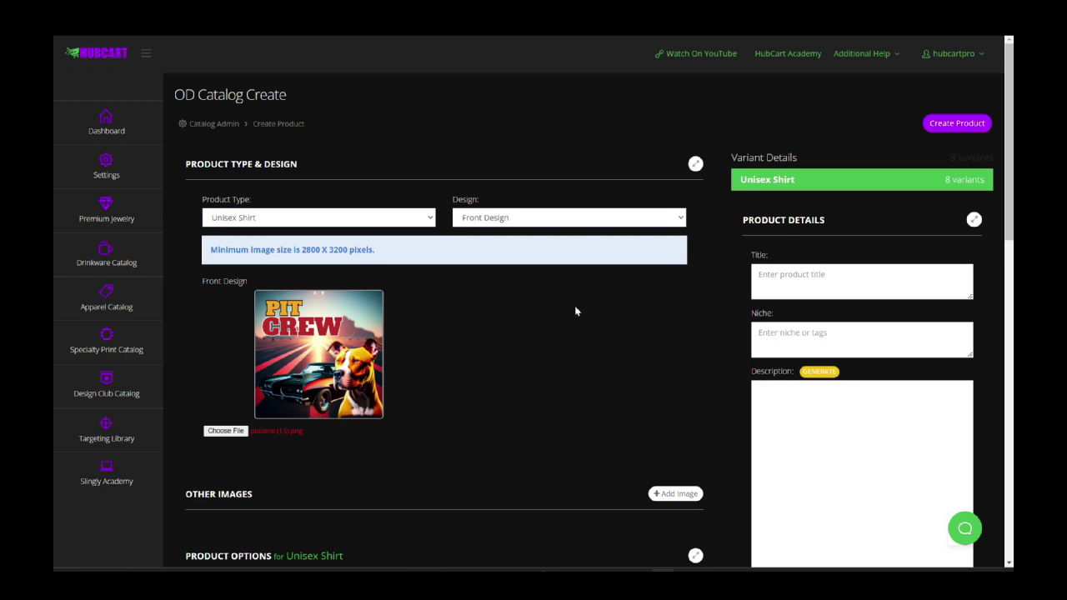
Step: Enter the product title, correcting the typed 'Pit Crew T-shirt for' to 'Pit Crew Tee Shirt'
left_click(802, 278)
type("Pit")
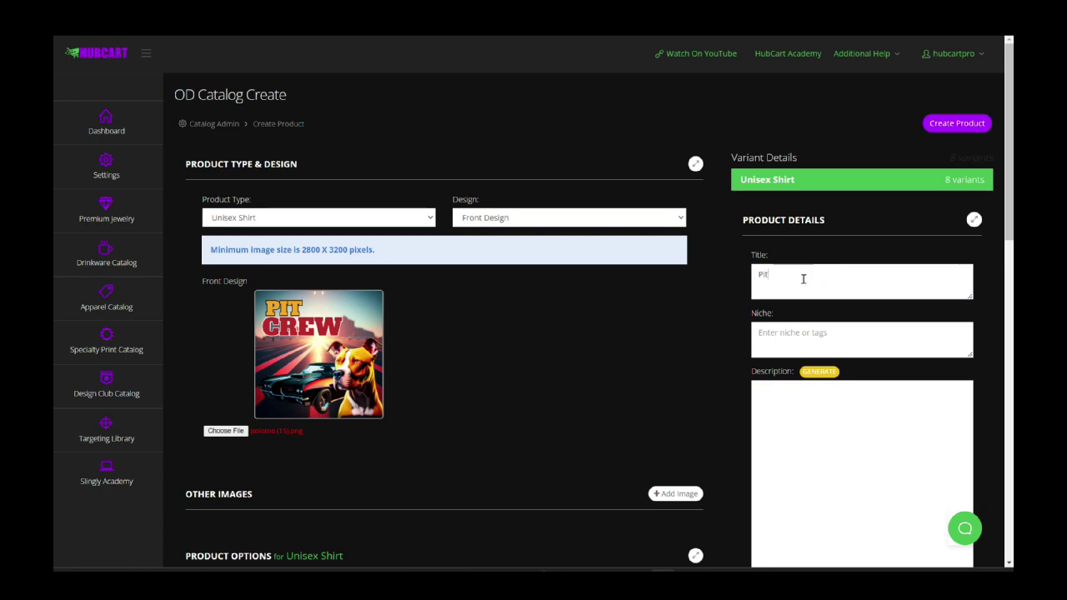
type(" Cre")
type("w T-shirt for")
key("BackSpace")
key("BackSpace")
key("BackSpace")
key("BackSpace")
key("BackSpace")
key("BackSpace")
key("BackSpace")
key("BackSpace")
key("BackSpace")
key("BackSpace")
key("BackSpace")
type("Tee Shirt")
left_click(805, 275)
Step: Add the Pit Crew artwork as Back Design and enter niche tags 'pitbull, dogs, cars, 1968 pontiac gto'
left_click(485, 218)
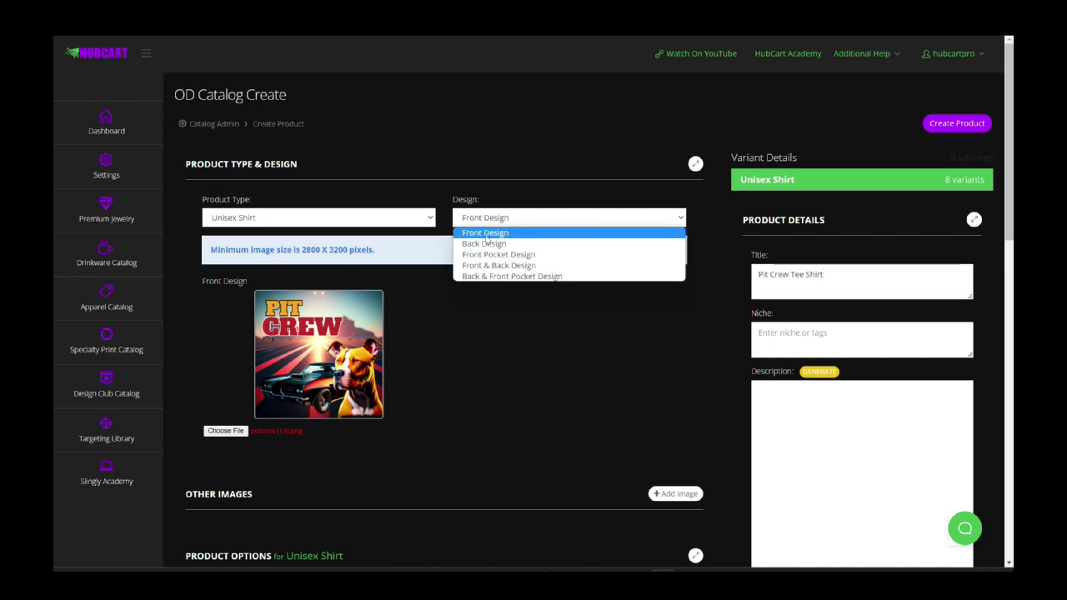
left_click(501, 245)
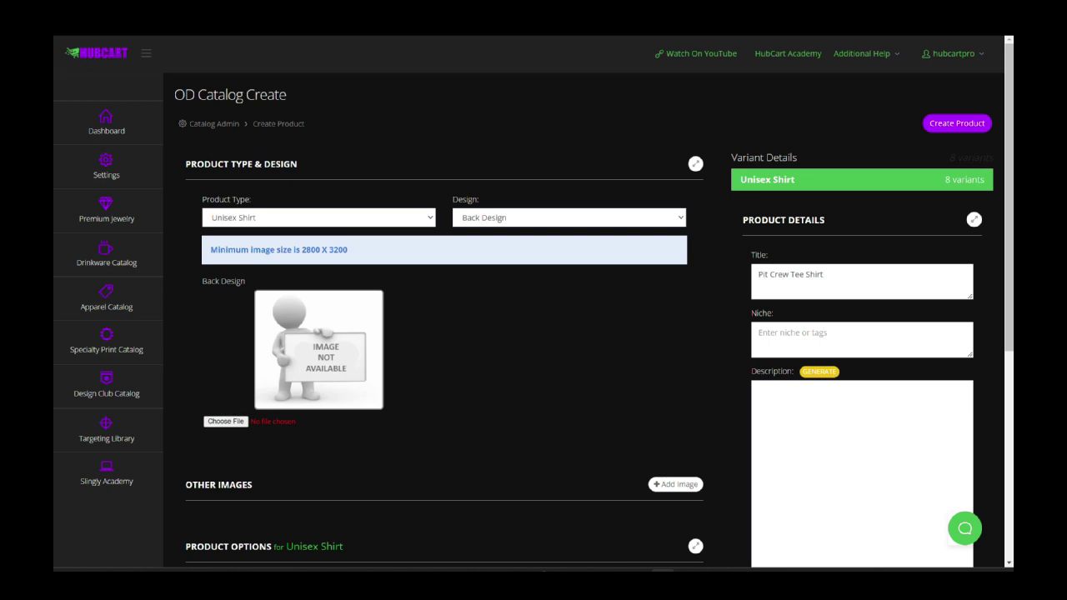
left_click_drag(669, 338, 225, 429)
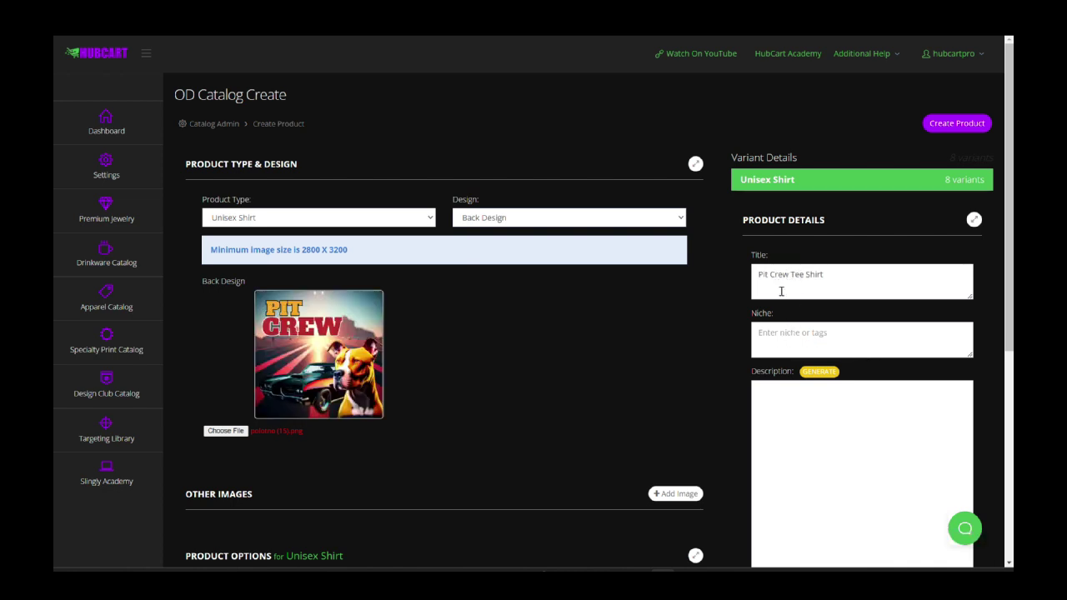
left_click(779, 326)
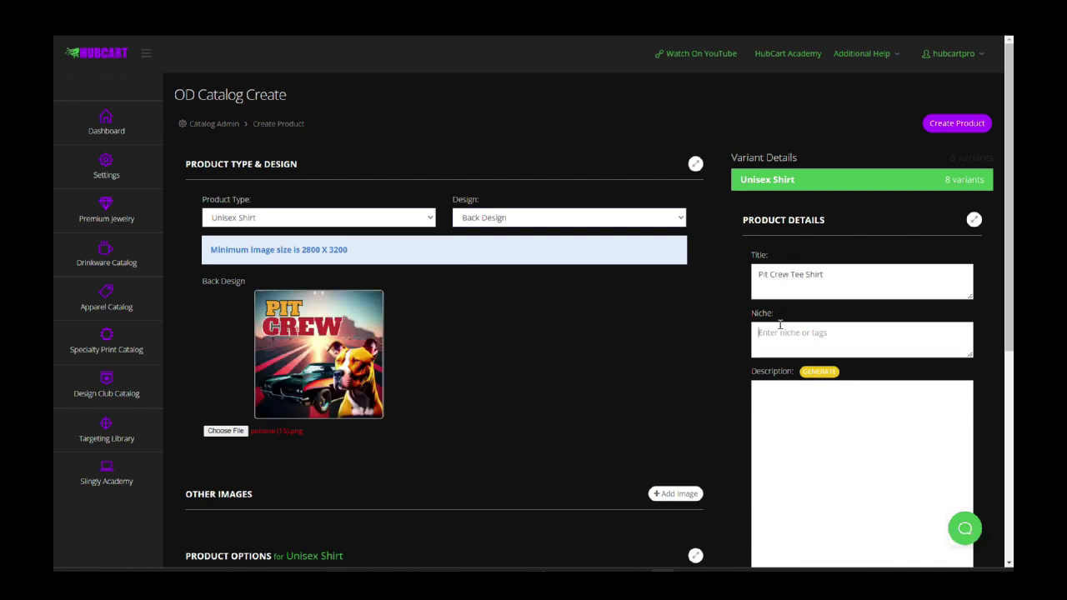
type("pitbull, dogs, cars, 1968 pontiac gto")
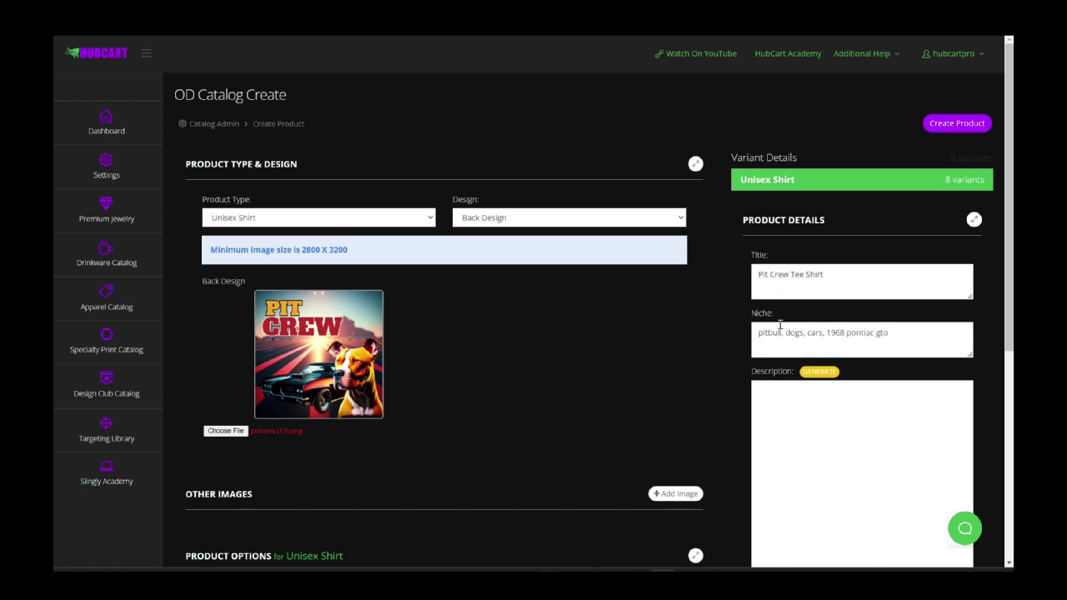
Step: Auto-generate the product description with the GENERATE button next to Description
scroll(787, 296, "down", 2)
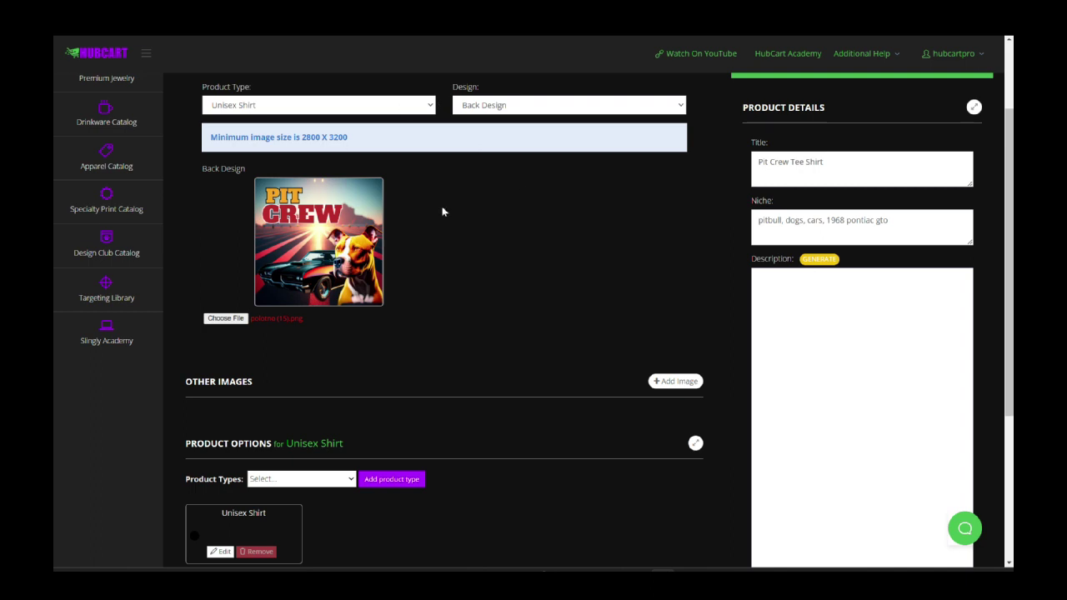
left_click(819, 260)
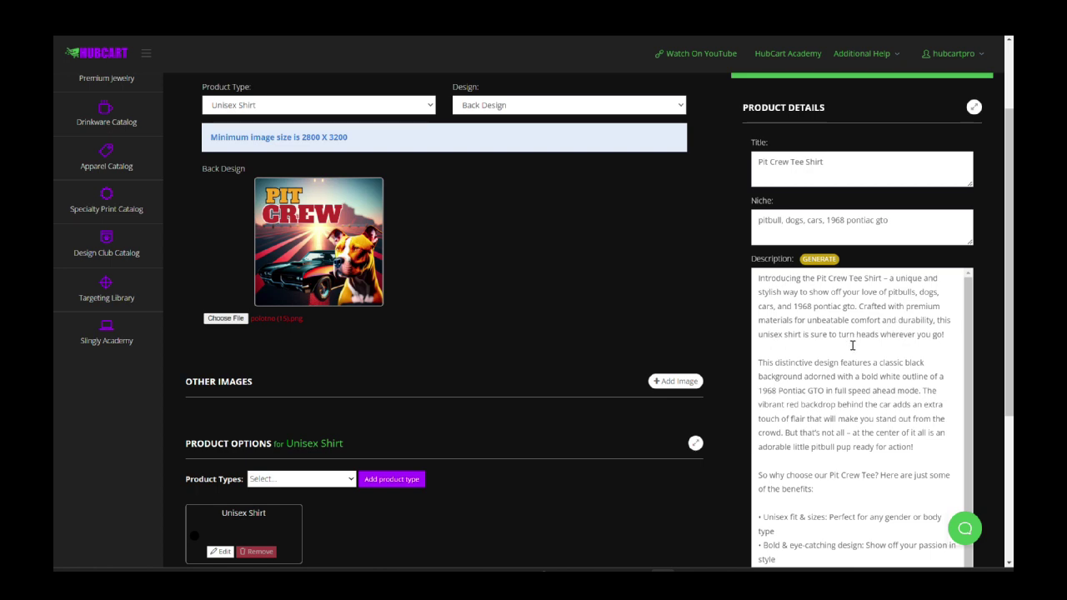
Step: In the description, replace the word 'black' with 'track'
left_click(880, 339)
left_click_drag(905, 363, 931, 361)
key("BackSpace")
type("track")
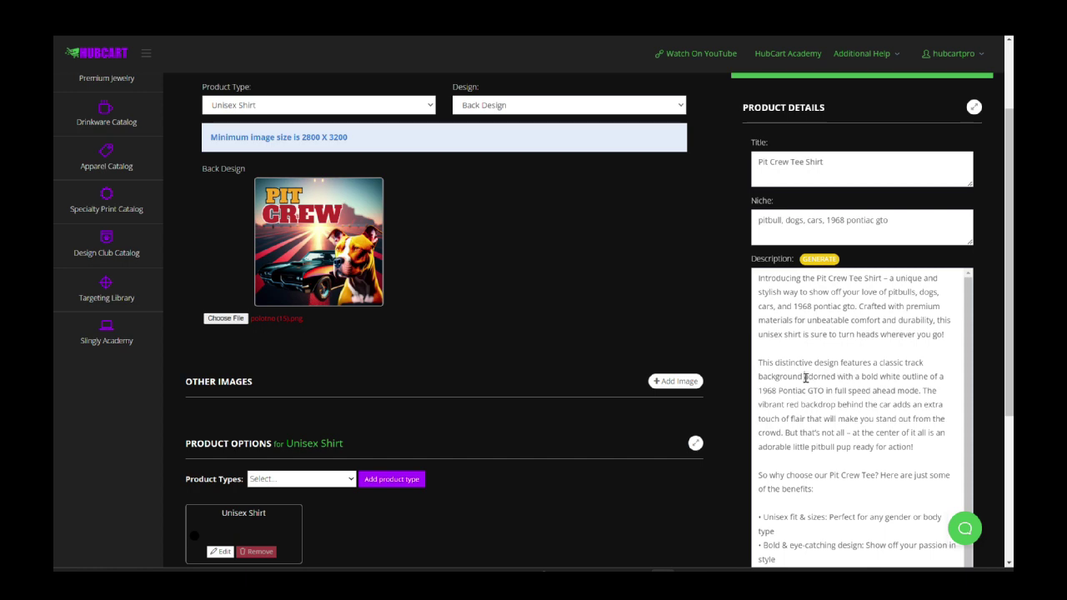
Step: Delete 'adorned with a bold white outline of a' and review the full description
left_click_drag(803, 376, 889, 376)
key("BackSpace")
key("BackSpace")
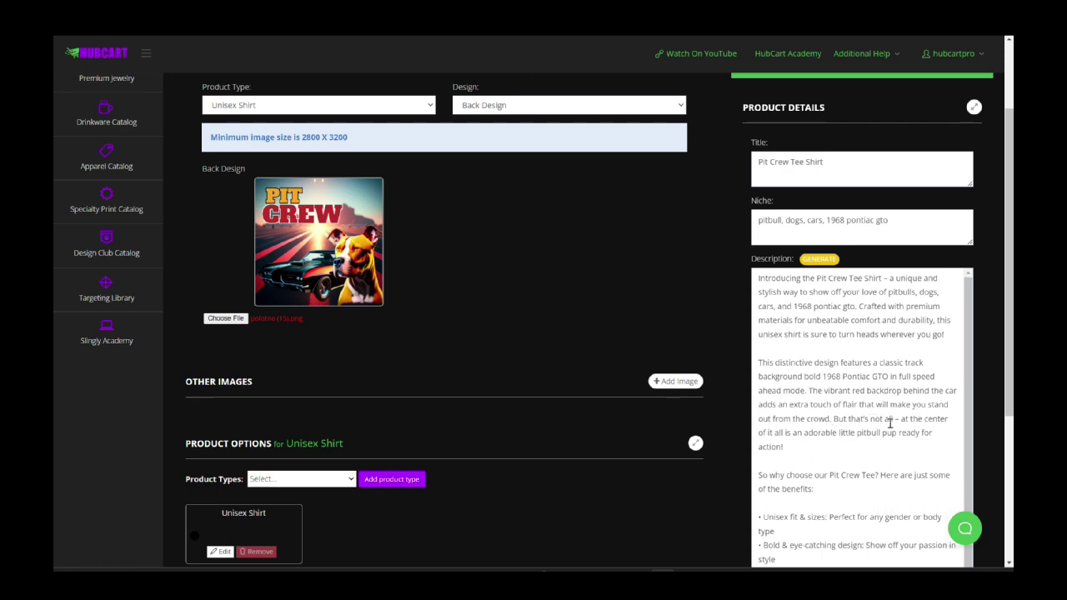
scroll(845, 439, "down", 1)
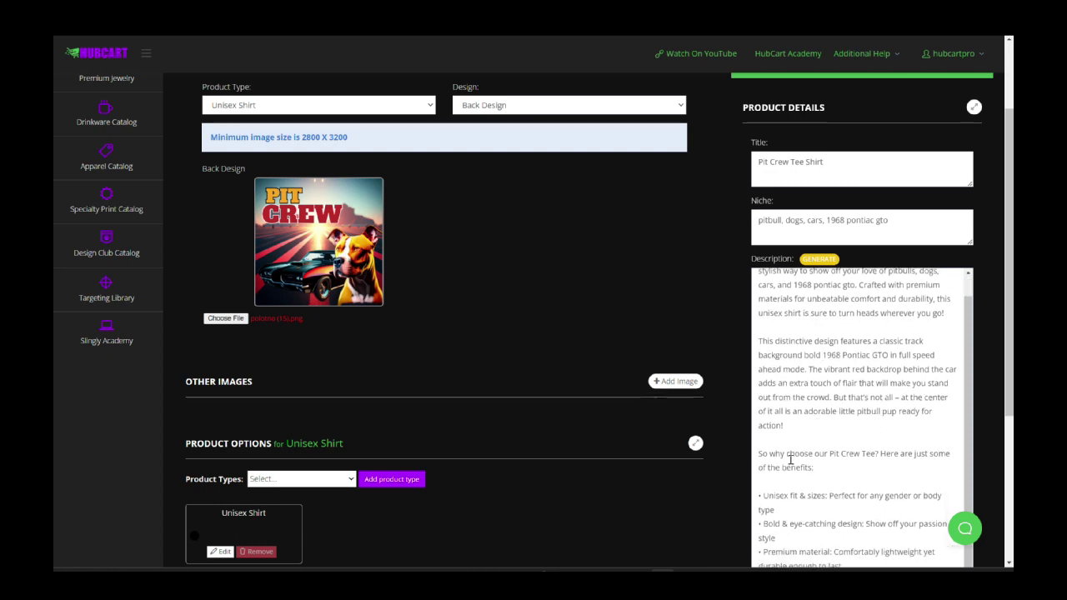
scroll(825, 450, "down", 1)
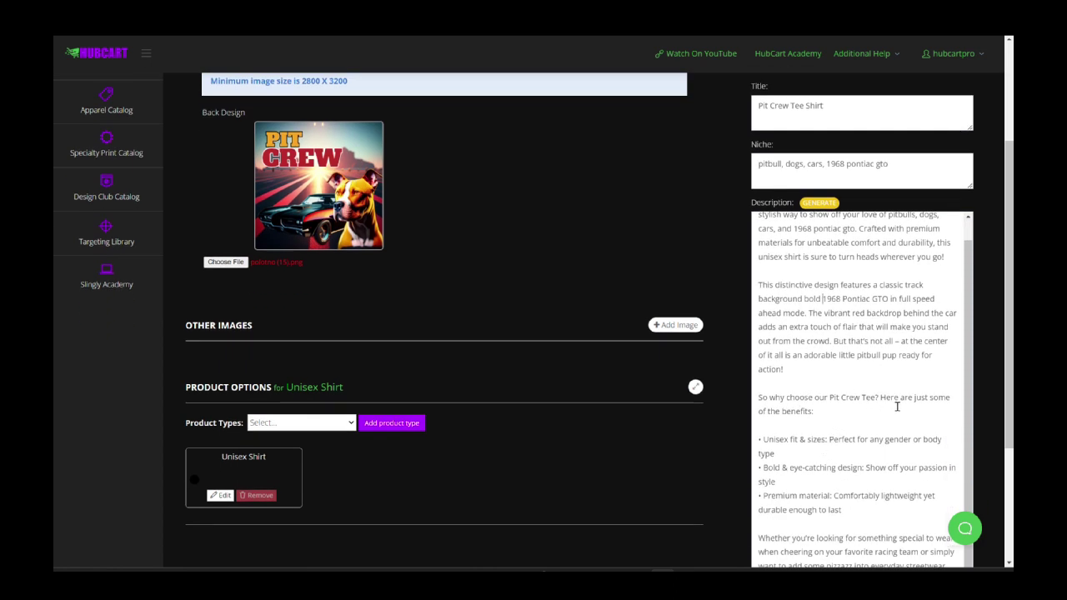
scroll(899, 401, "down", 1)
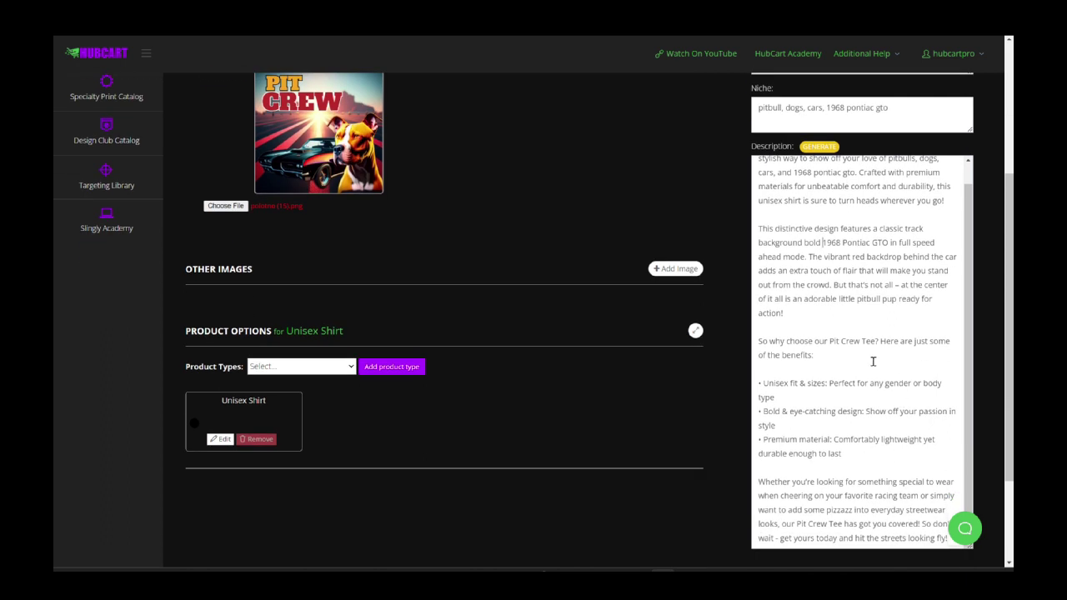
scroll(883, 360, "down", 1)
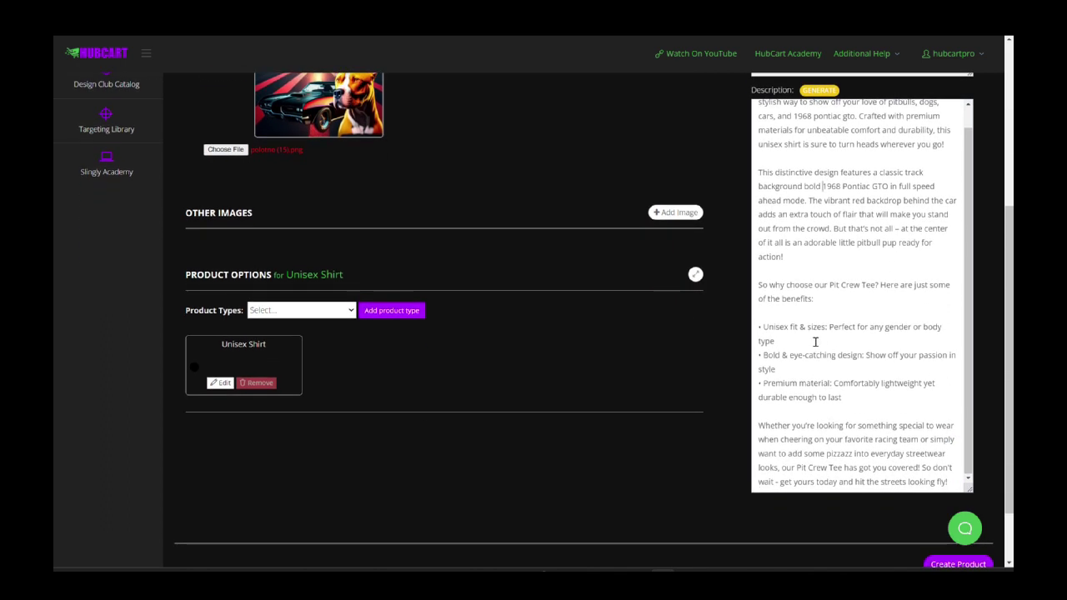
scroll(804, 343, "up", 1)
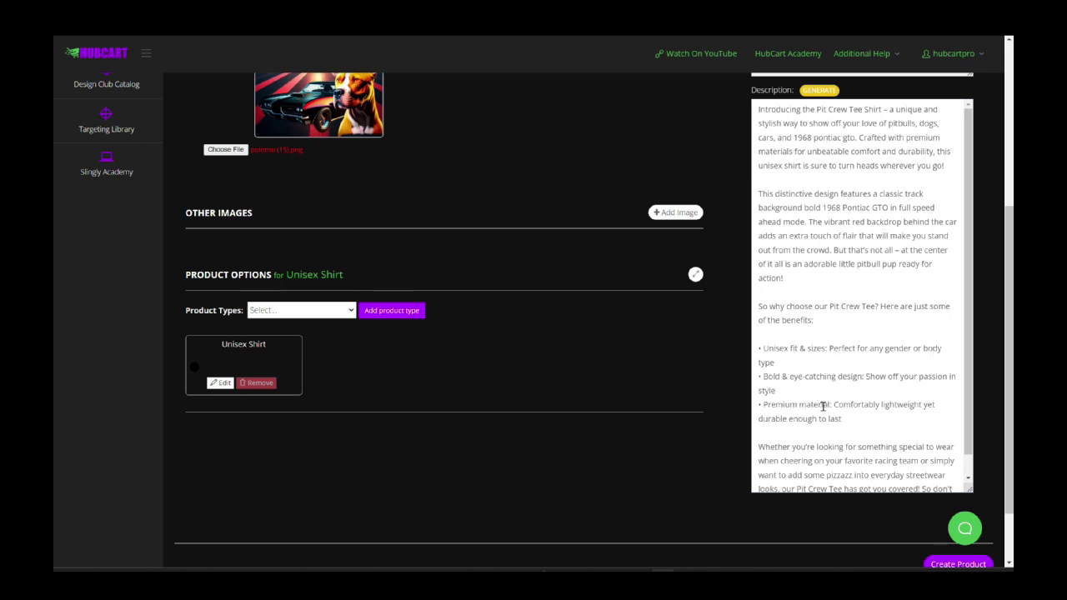
scroll(851, 415, "down", 1)
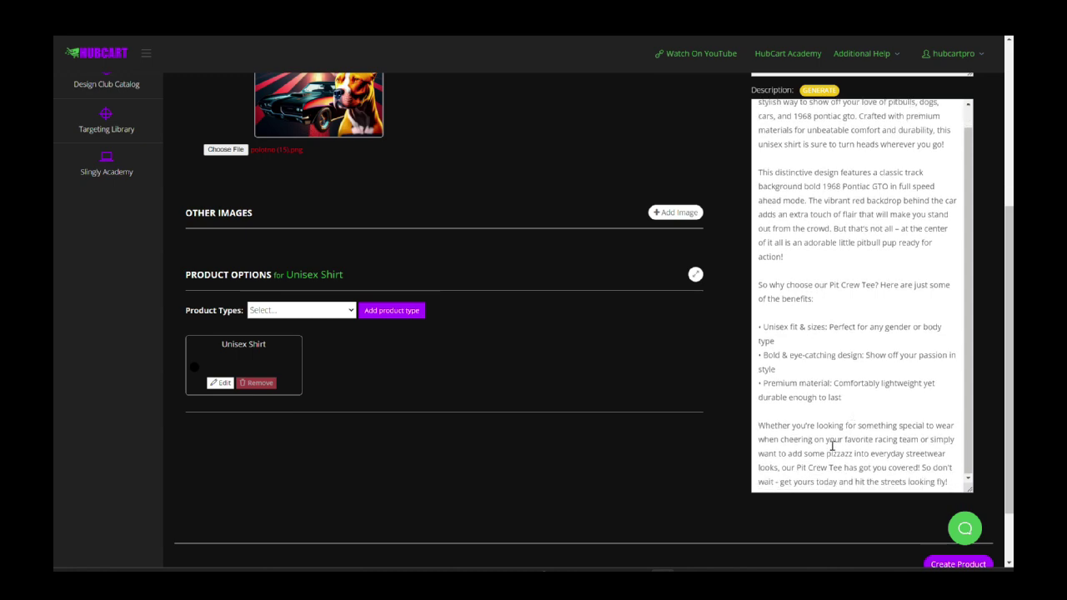
scroll(838, 450, "up", 4)
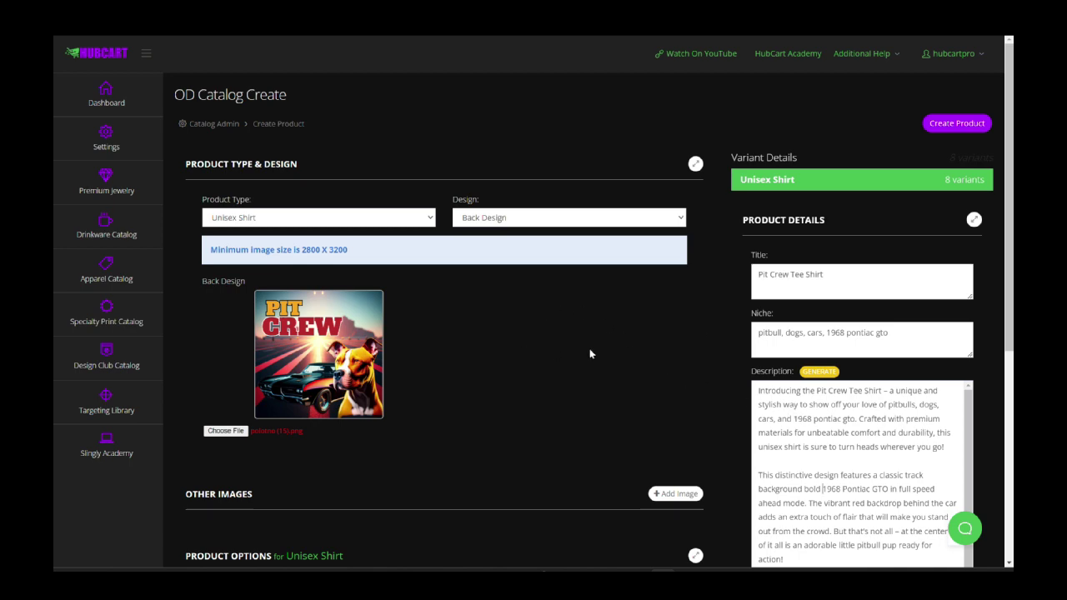
Step: Drop 4XL and 5XL from Athletic Heather and Black, and offer Charcoal in size S
scroll(562, 367, "down", 3)
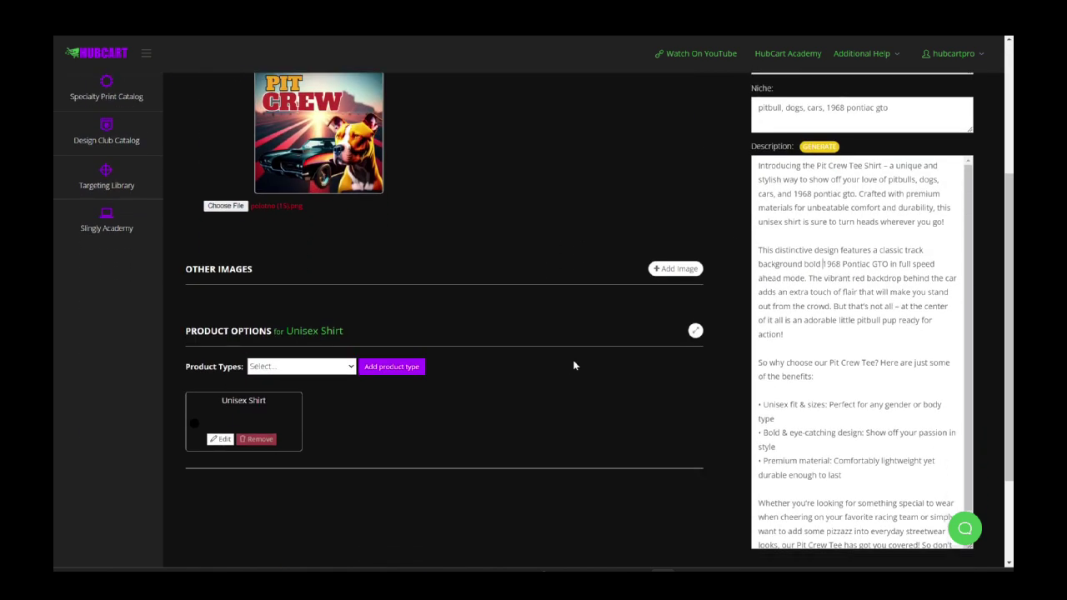
left_click(219, 438)
scroll(372, 421, "down", 2)
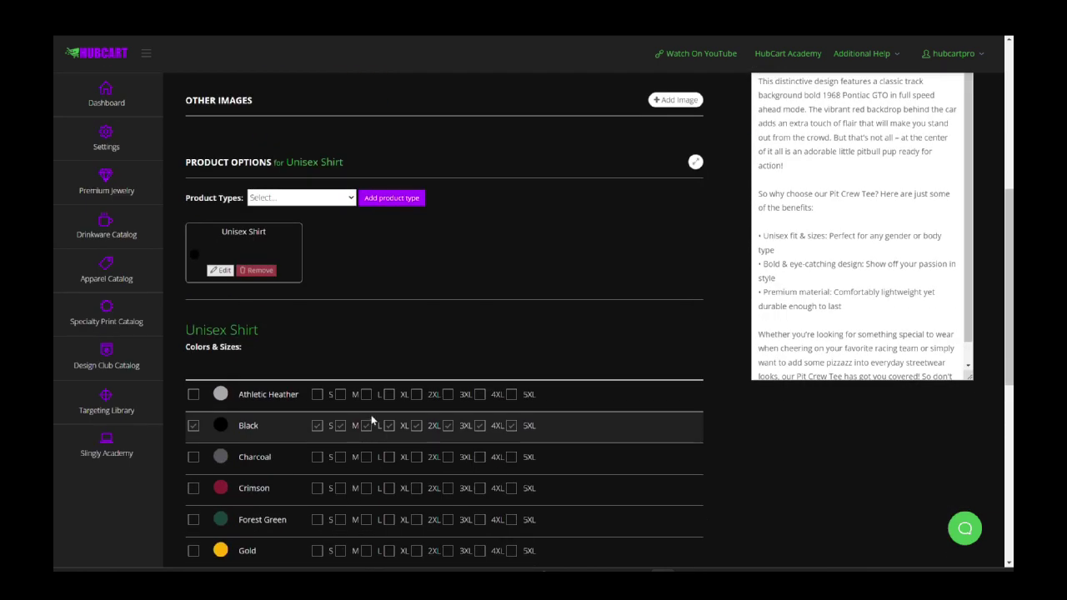
scroll(373, 421, "down", 2)
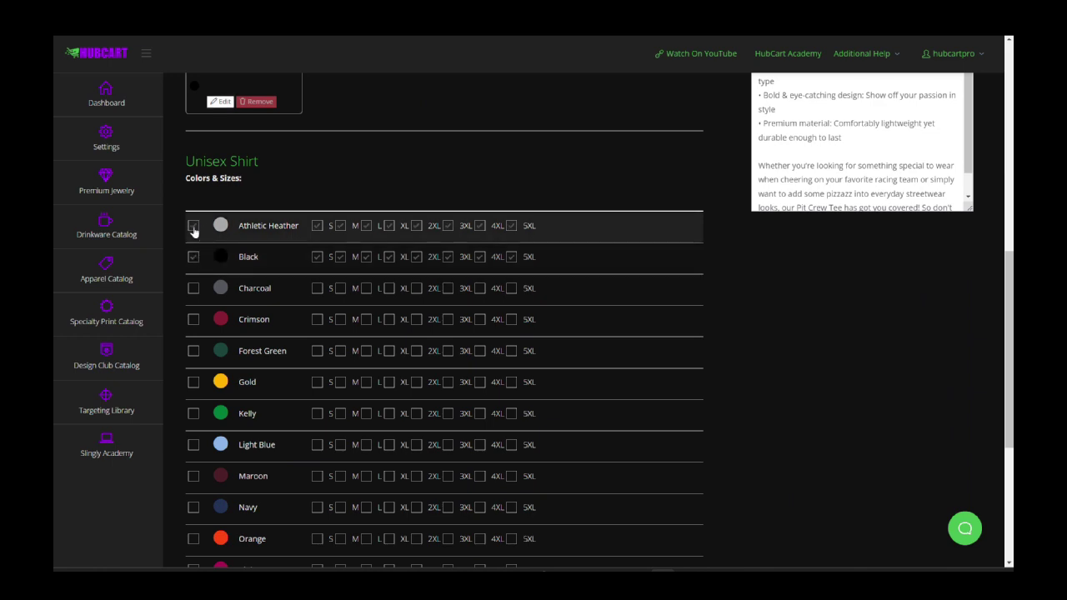
left_click(510, 226)
left_click(480, 258)
left_click(447, 226)
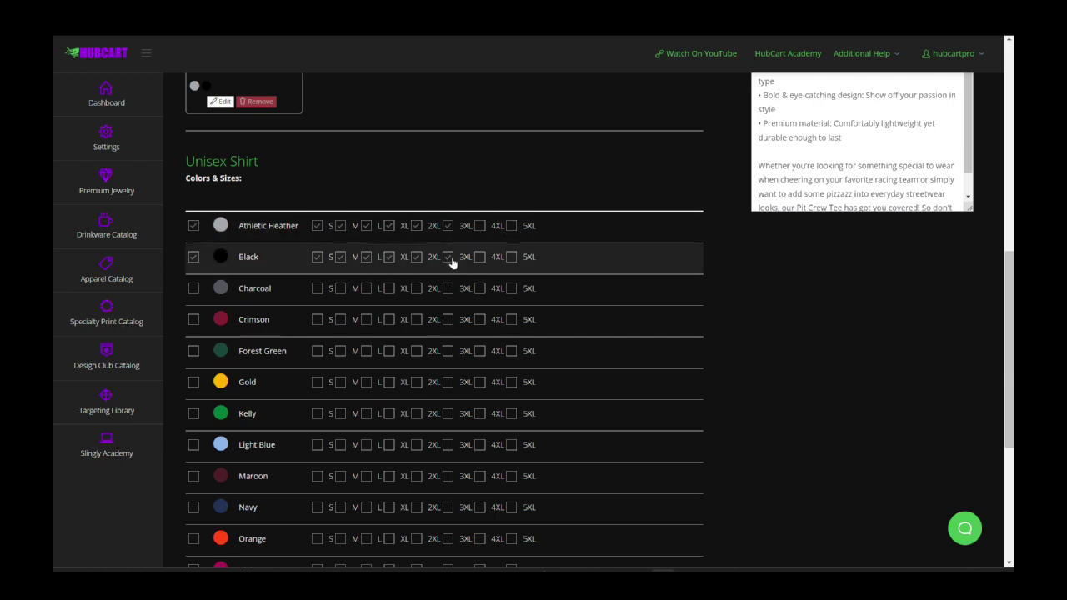
left_click(318, 257)
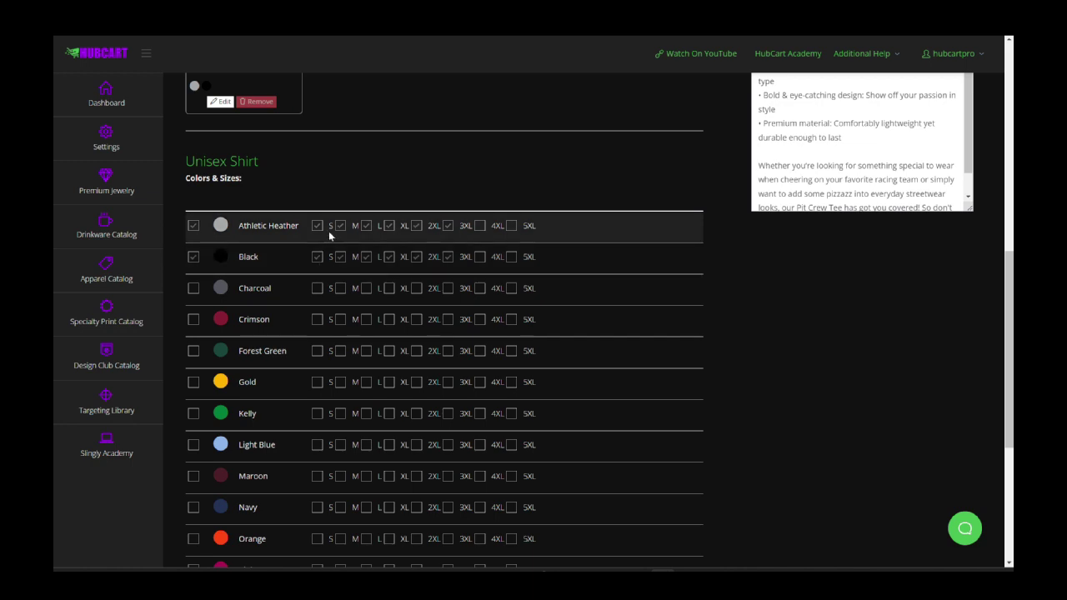
left_click(318, 226)
left_click(318, 258)
left_click(318, 227)
left_click(316, 288)
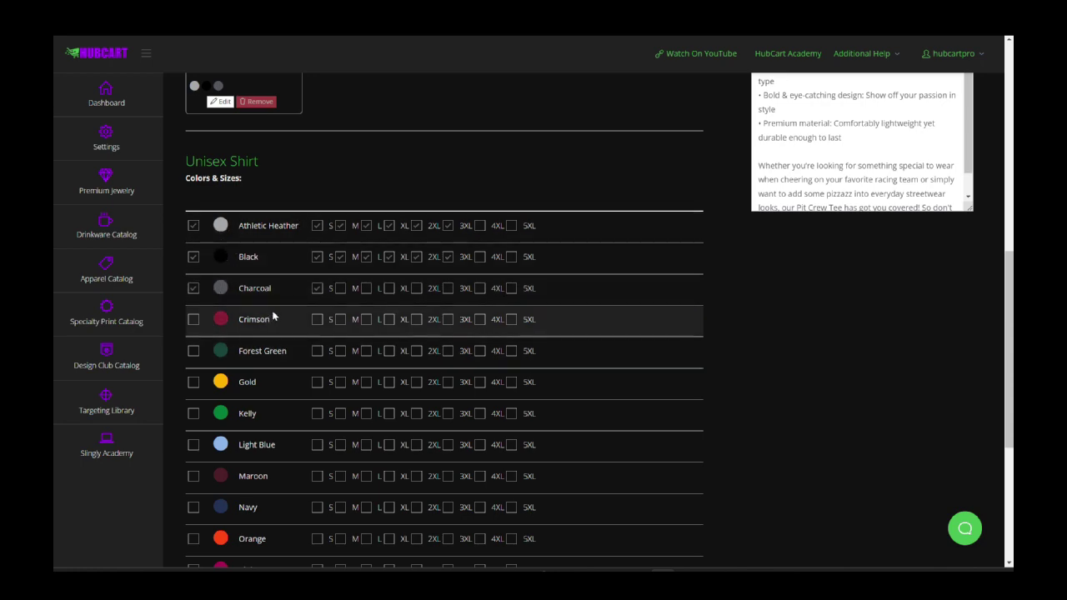
Step: Offer Light Blue and Royal in every size
scroll(275, 309, "up", 6)
scroll(322, 298, "down", 5)
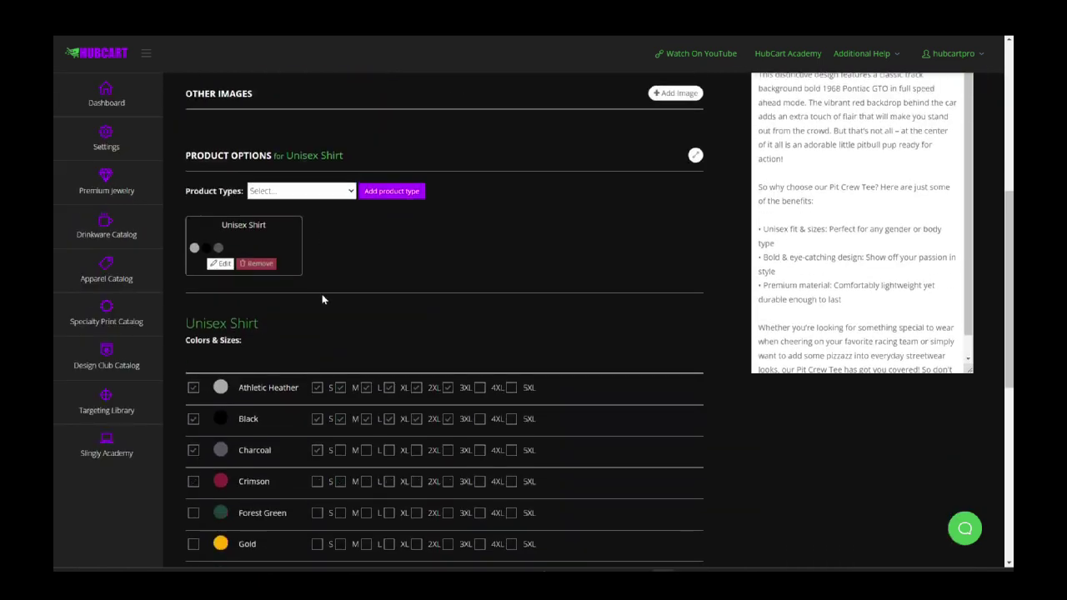
scroll(323, 298, "down", 3)
left_click(195, 332)
scroll(283, 376, "down", 2)
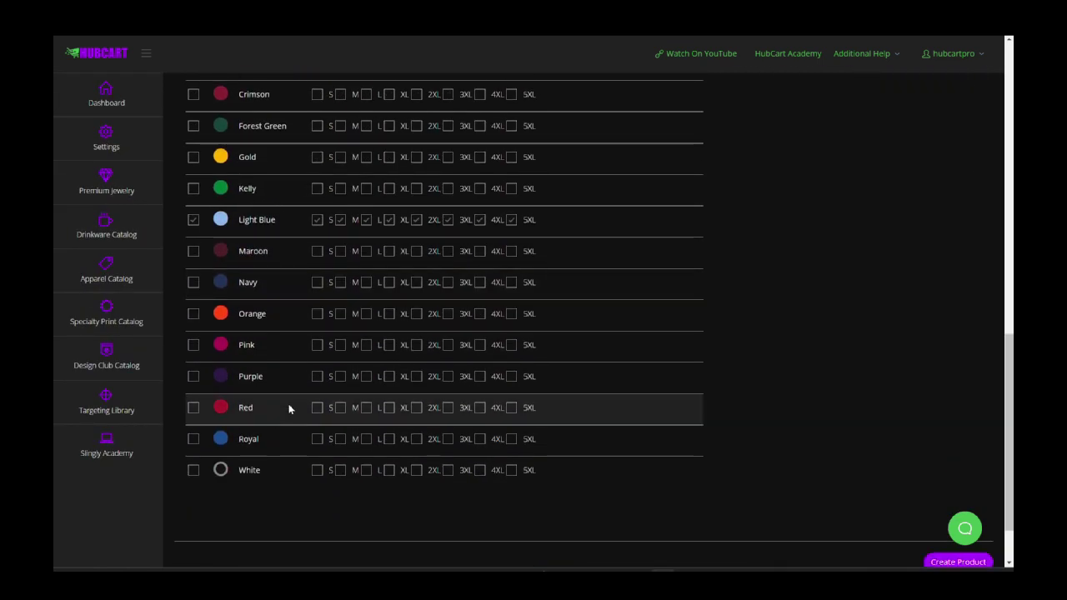
left_click(193, 439)
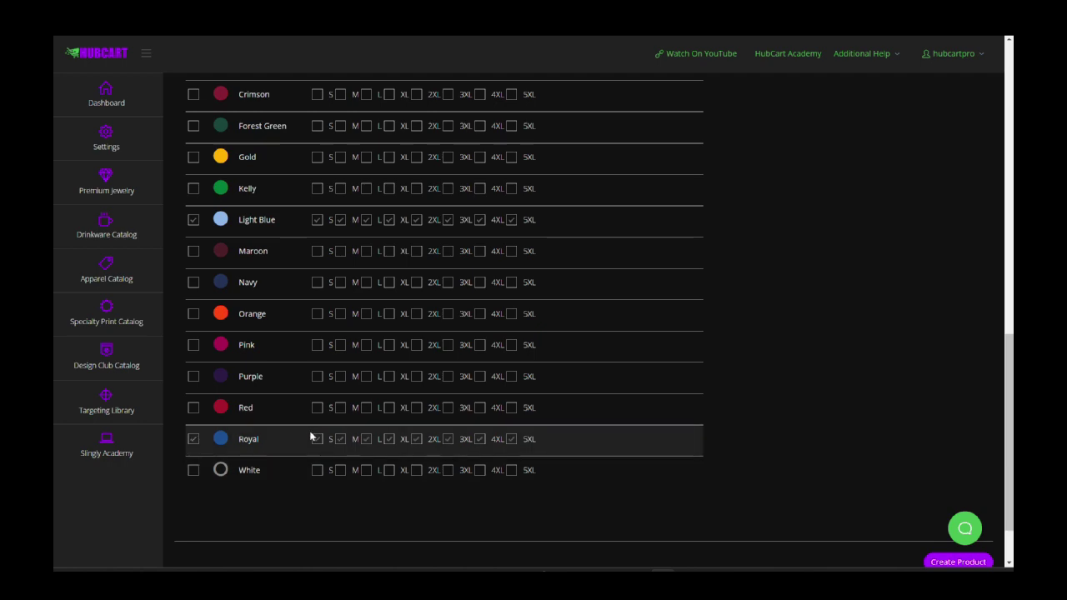
scroll(310, 435, "up", 6)
scroll(315, 430, "up", 6)
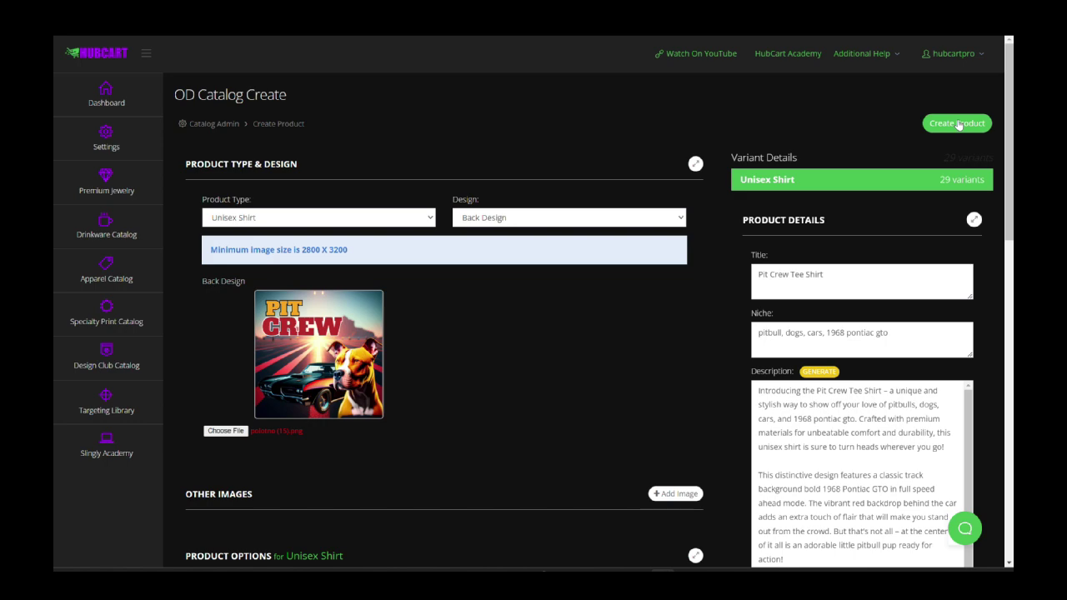
Step: Remove 4XL and 5XL from Light Blue and 5XL from Royal, then create the product
scroll(489, 343, "down", 5)
scroll(489, 342, "down", 6)
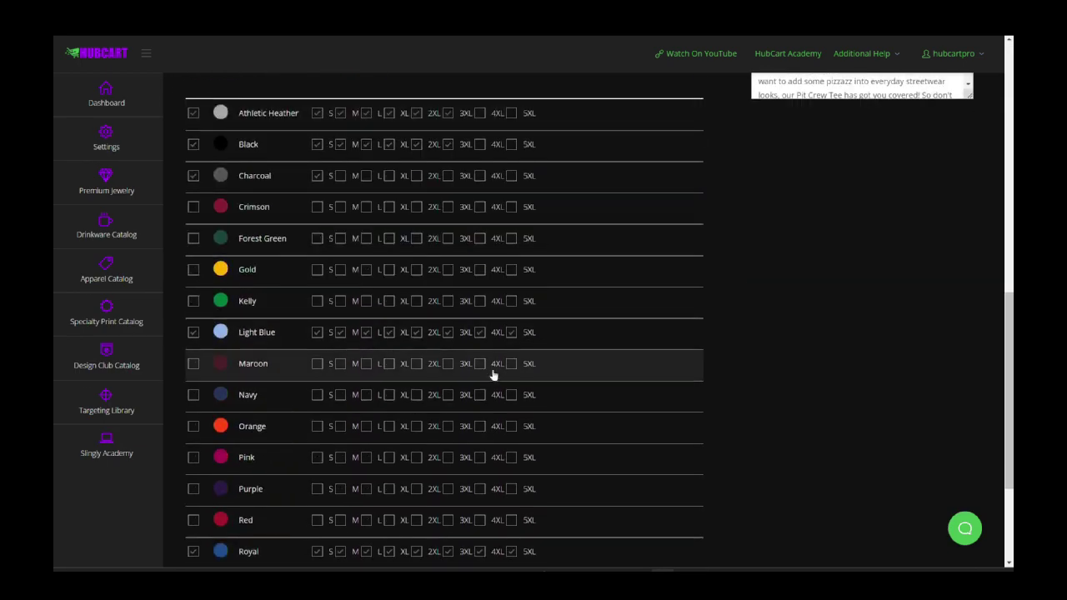
left_click(480, 333)
left_click(510, 334)
scroll(530, 332, "down", 3)
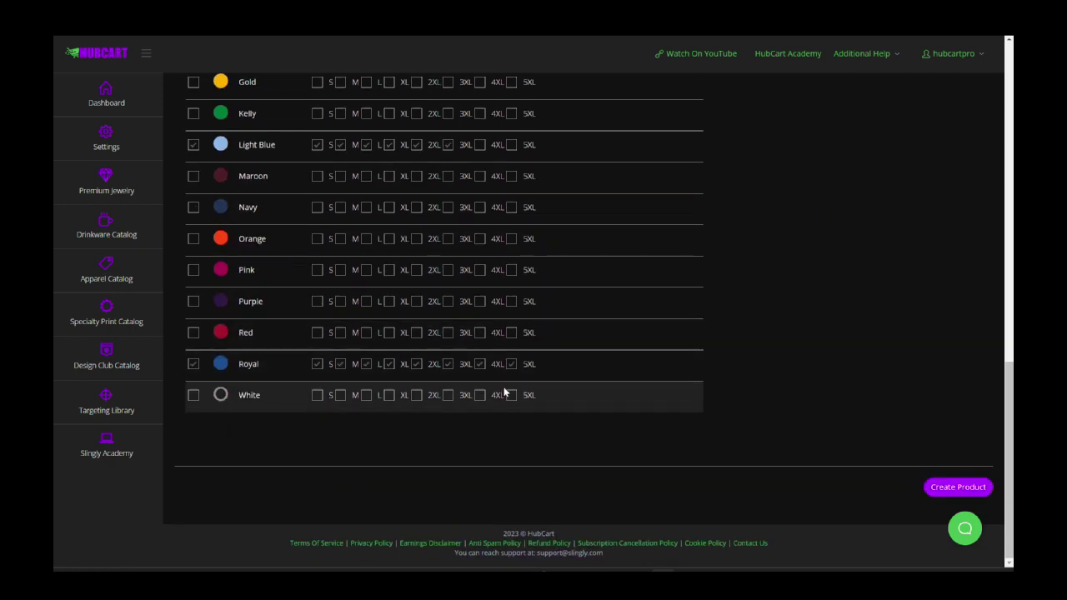
left_click(511, 364)
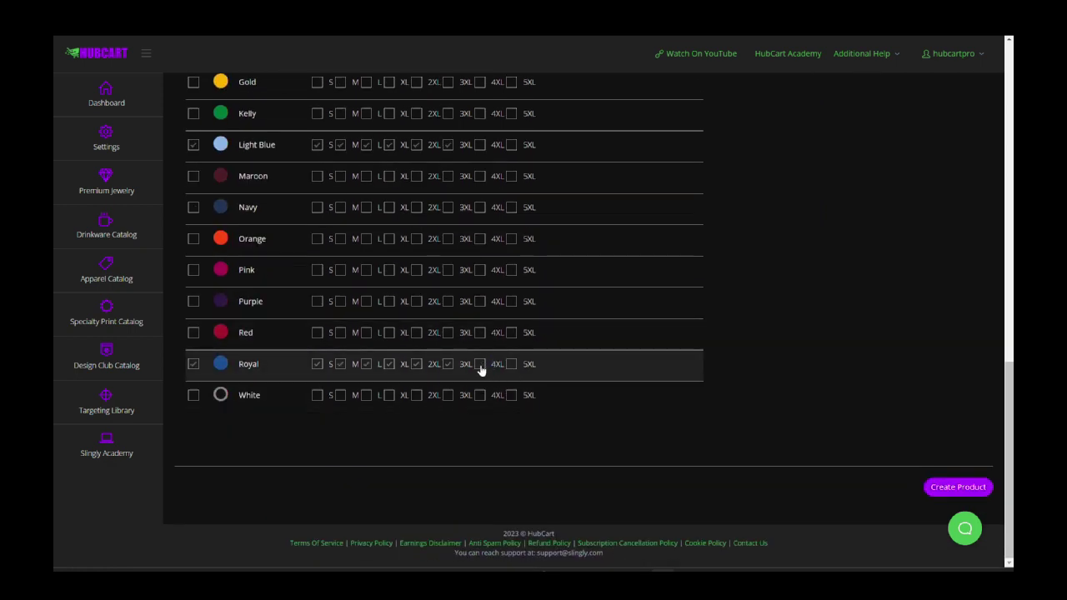
scroll(491, 369, "up", 9)
scroll(702, 295, "up", 3)
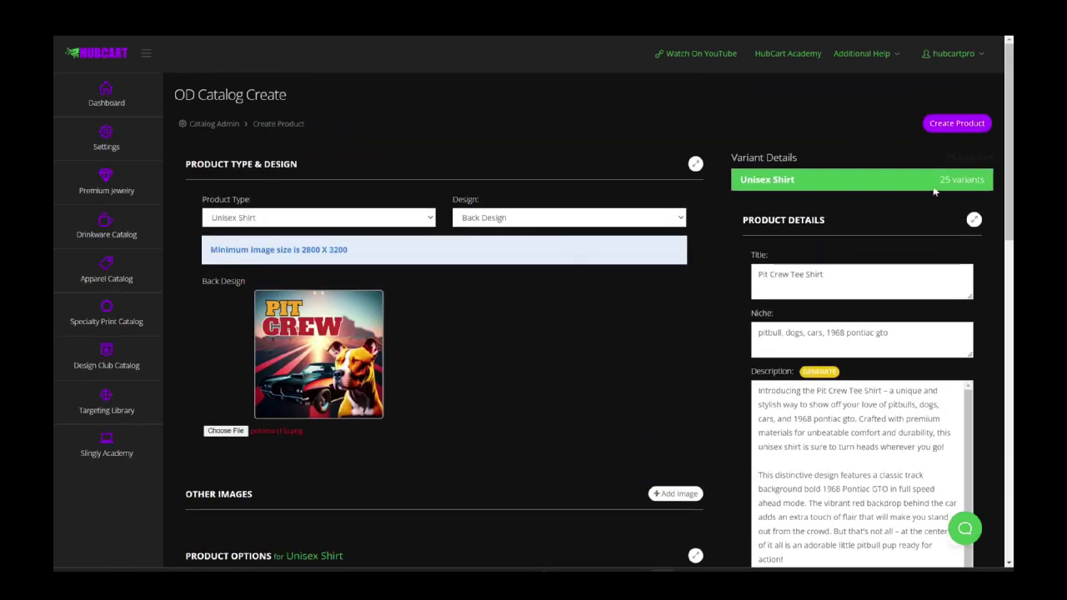
left_click(951, 125)
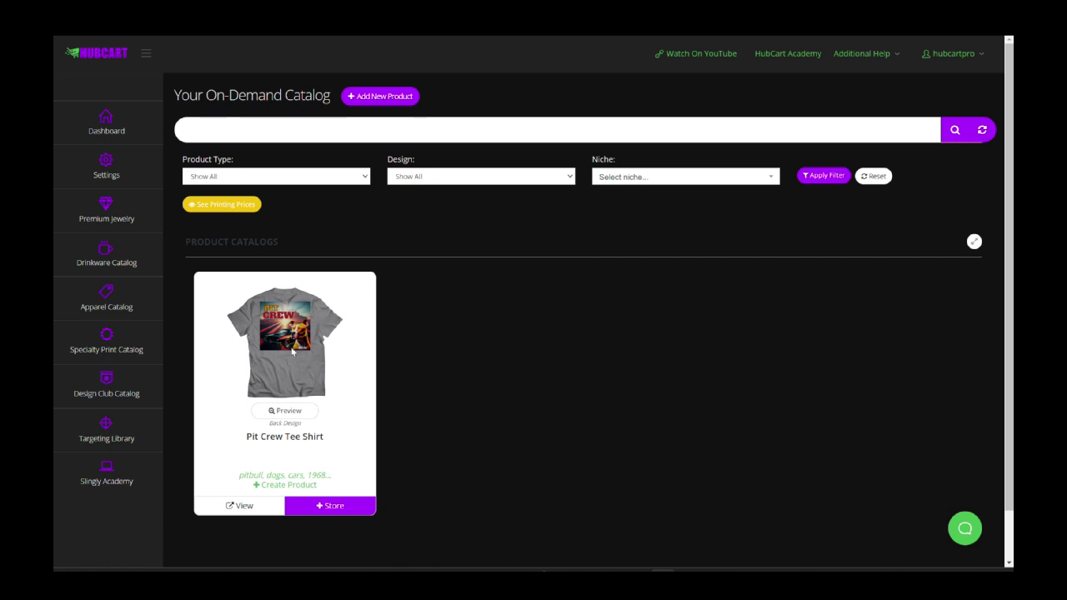
Step: Review the store platform options, keep Shopify Stores, and close without adding to a store
left_click(333, 506)
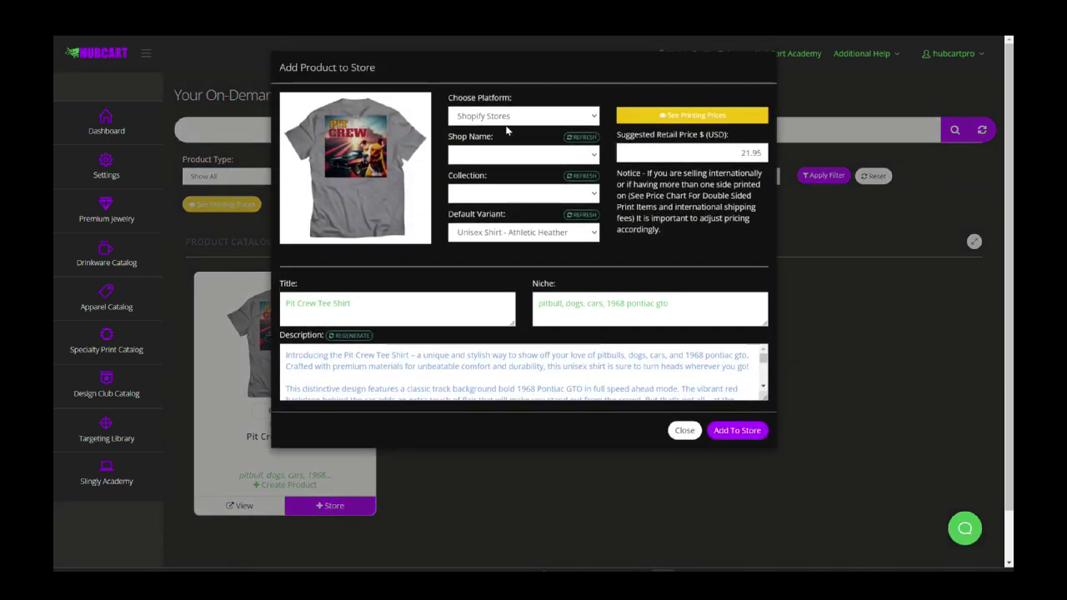
left_click(505, 121)
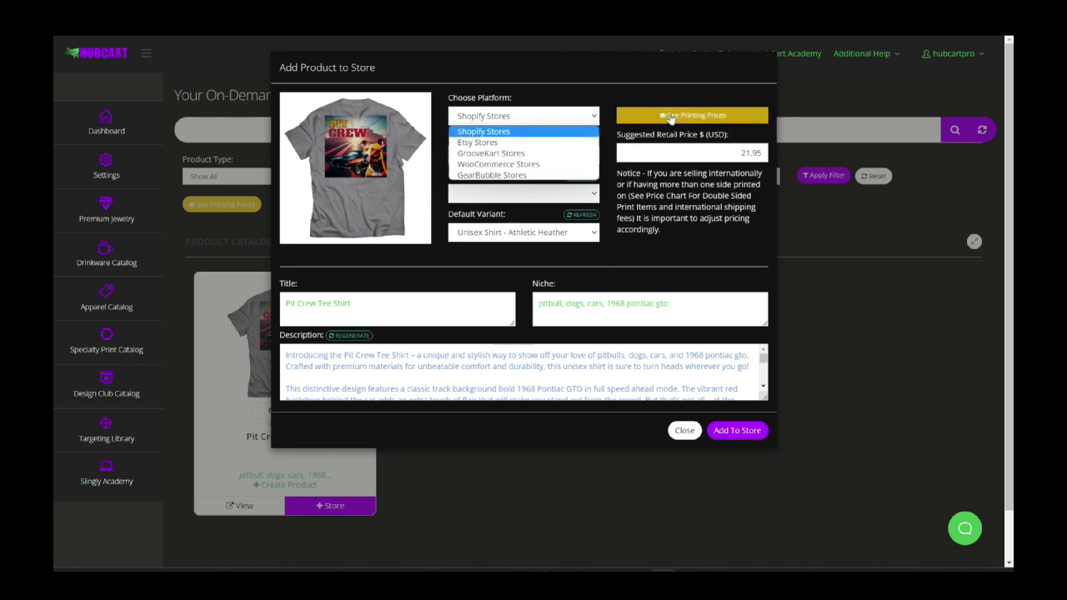
left_click(700, 230)
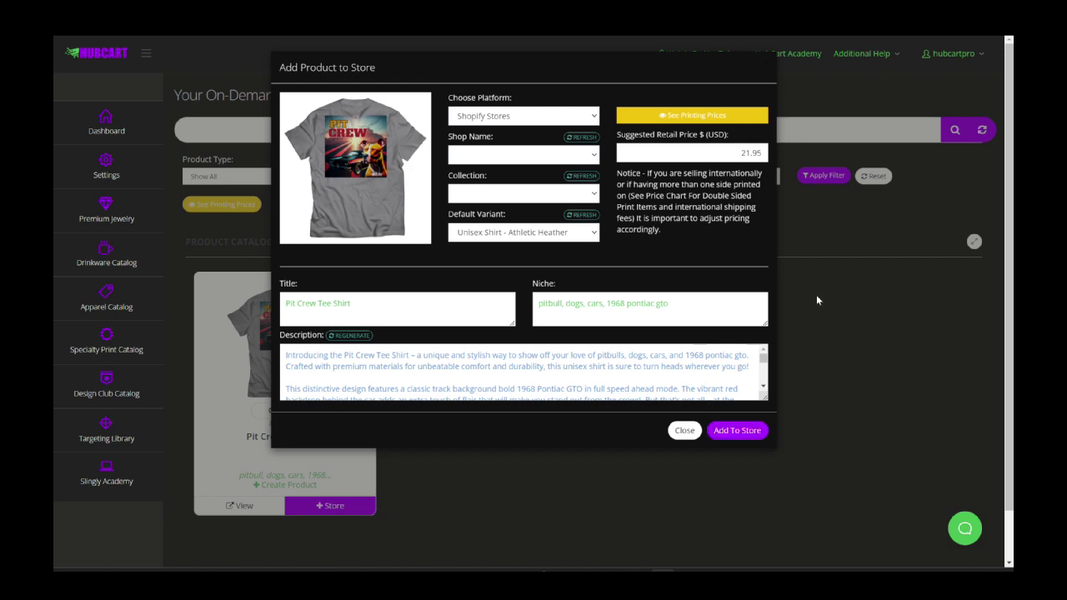
left_click(684, 430)
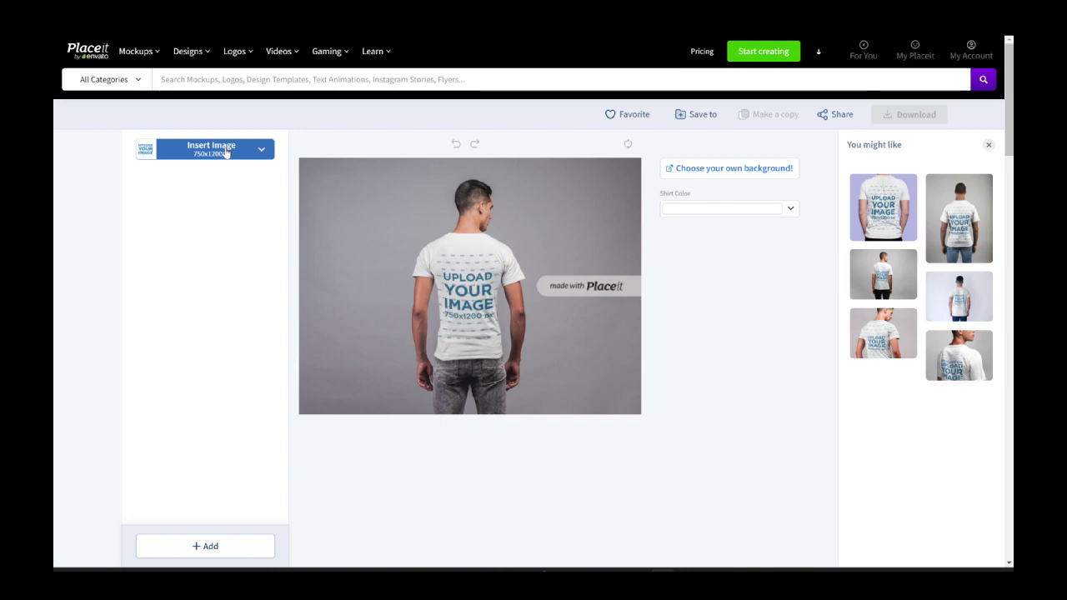
Step: Insert the Pit Crew design, scale it to about 80 percent, move it near the top, and crop
left_click_drag(272, 156, 242, 155)
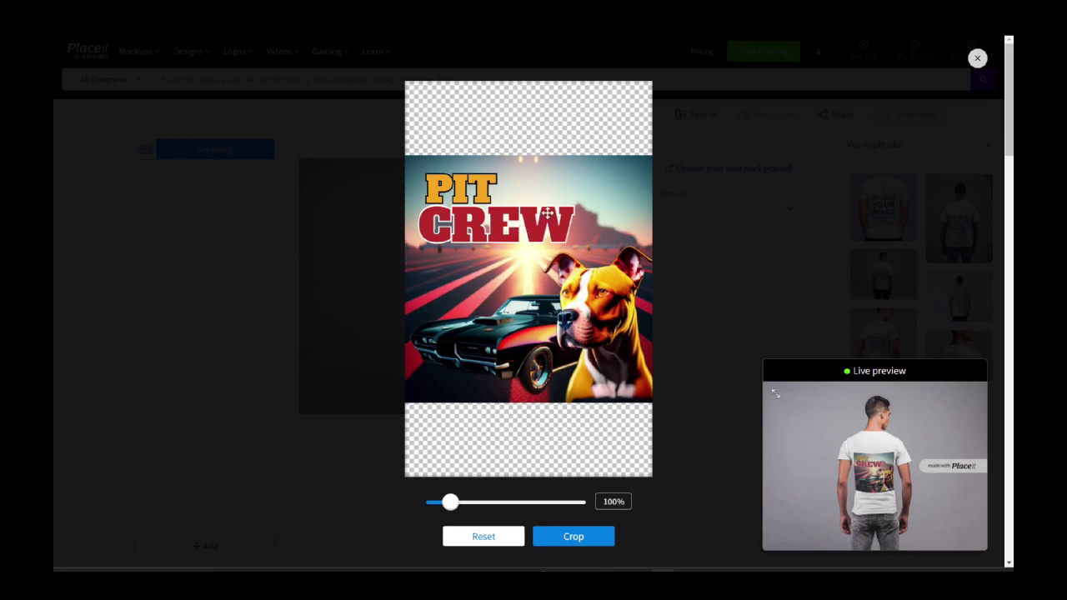
left_click_drag(450, 501, 440, 501)
left_click_drag(508, 341, 511, 280)
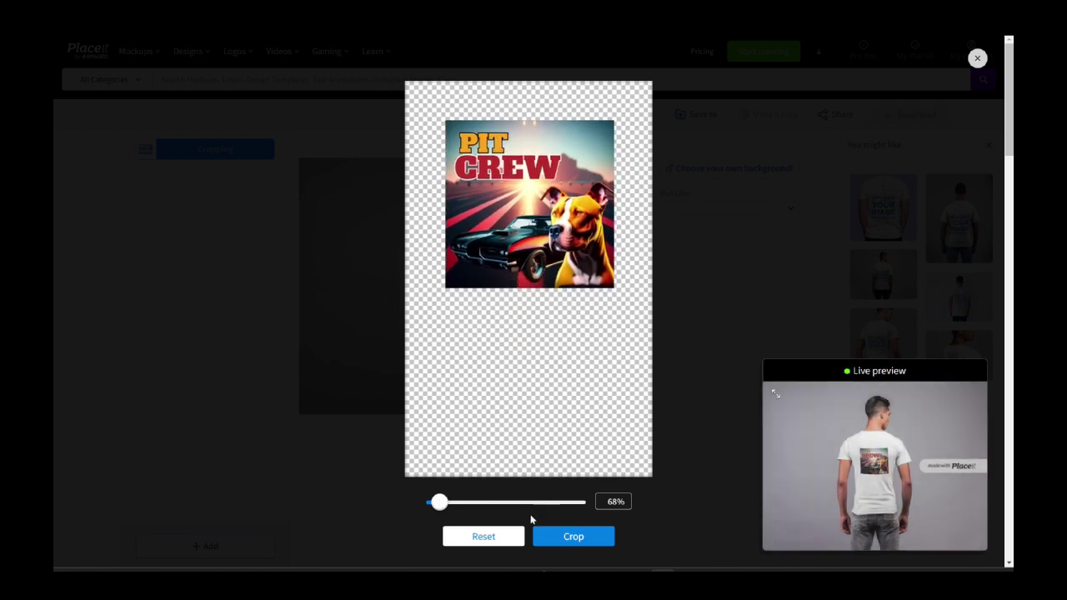
left_click_drag(439, 501, 446, 501)
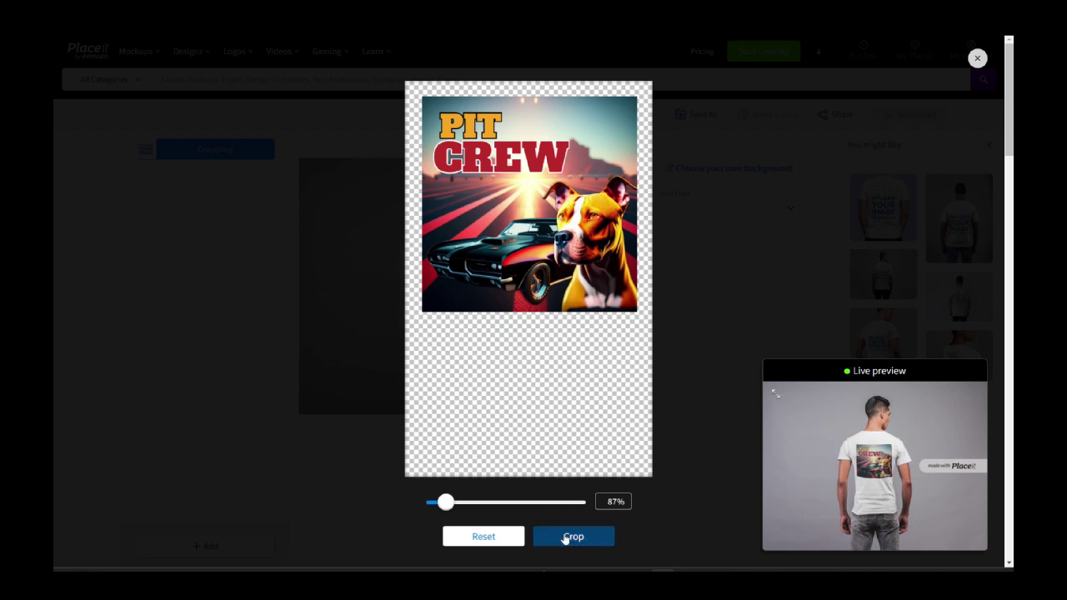
left_click(566, 538)
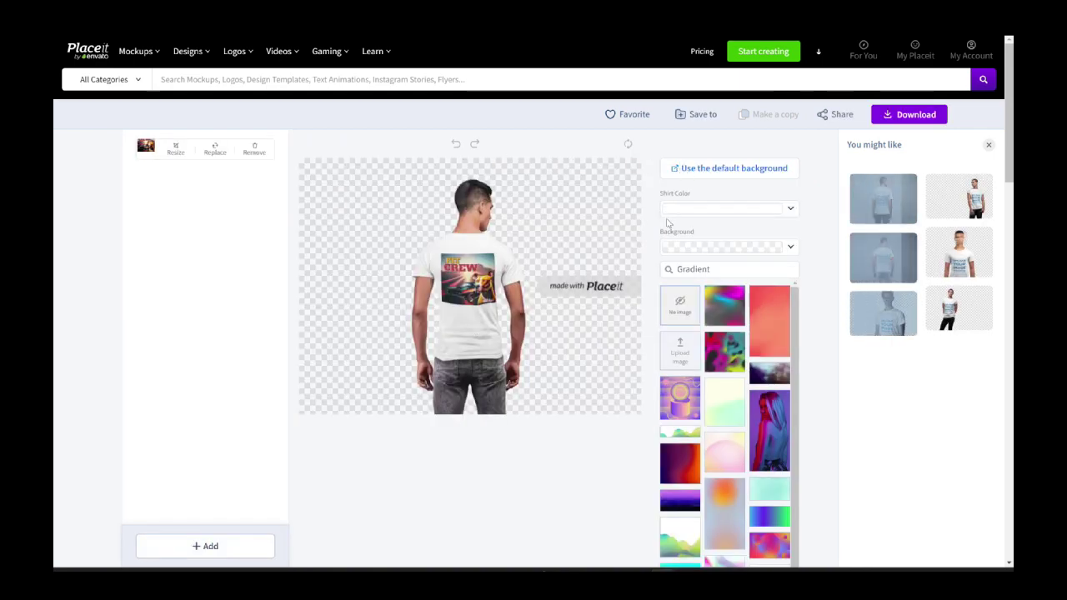
Step: Search backgrounds for 'cars' and apply the canyon road photo
double_click(708, 269)
type("cars")
key("Return")
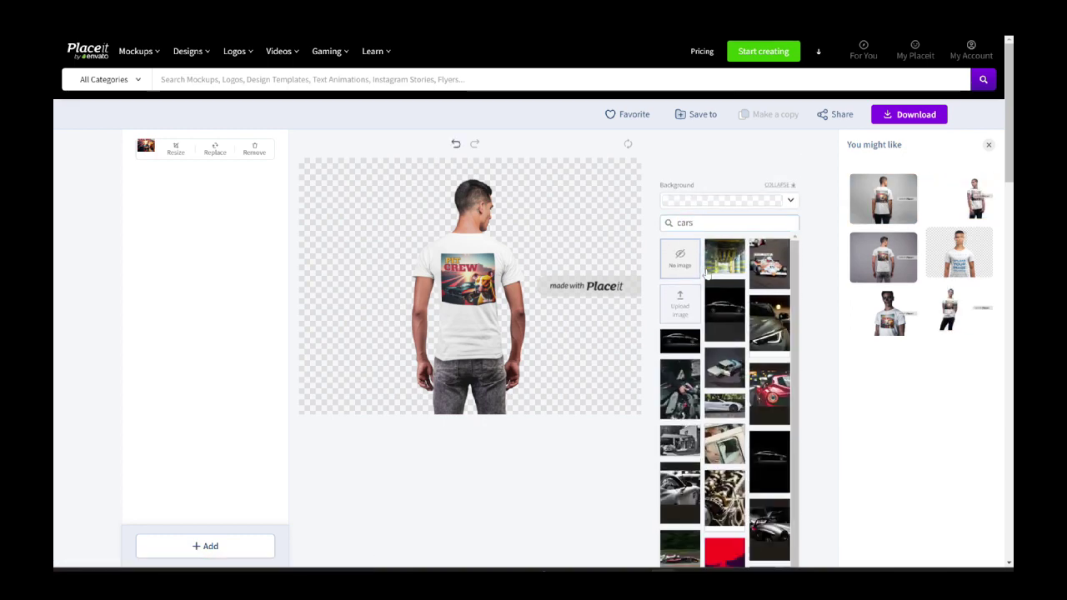
scroll(707, 321, "down", 3)
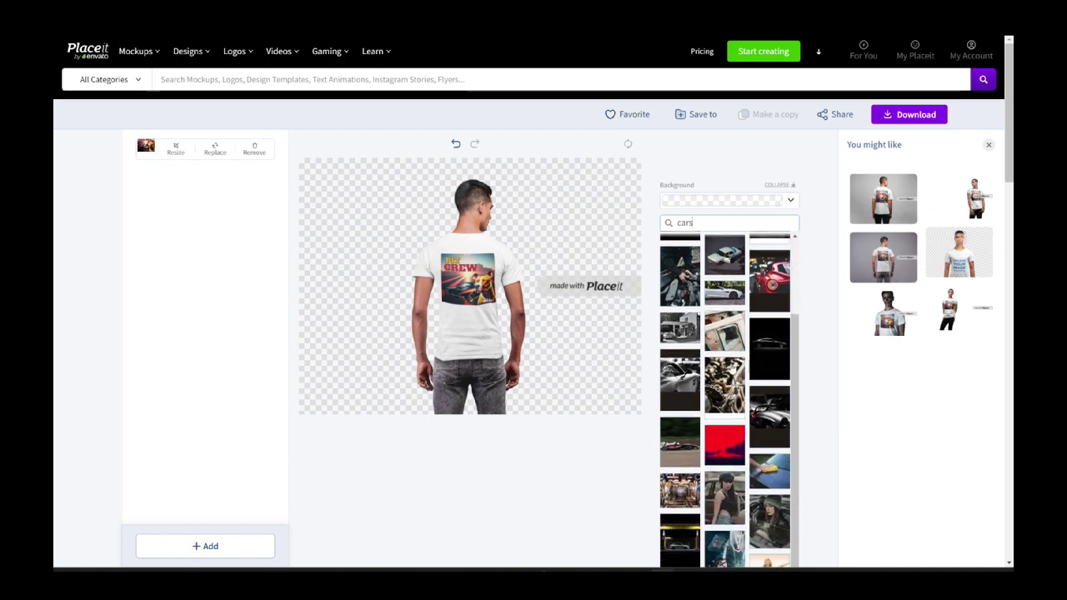
scroll(731, 369, "down", 5)
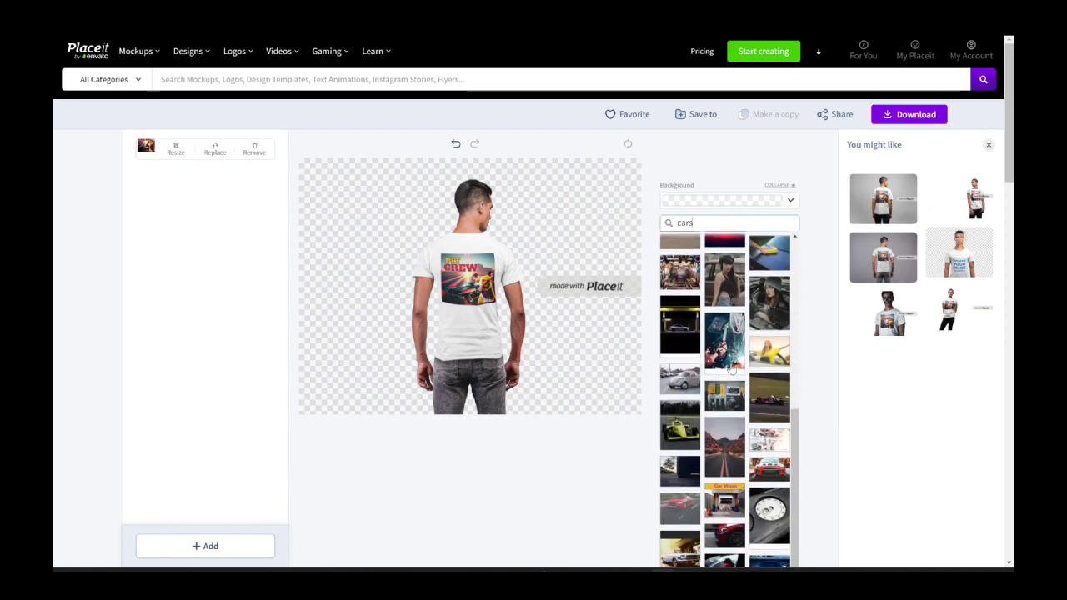
left_click(734, 454)
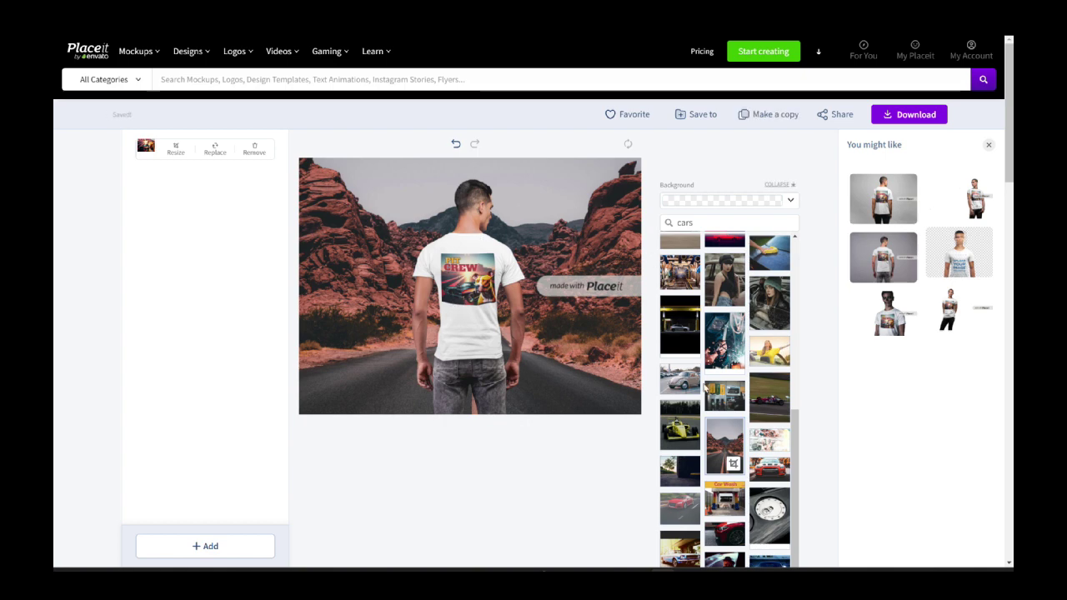
Step: Preview other car backgrounds: night street, abandoned room, light-trail road and engine parts
scroll(709, 388, "down", 1)
scroll(710, 389, "down", 1)
left_click(769, 489)
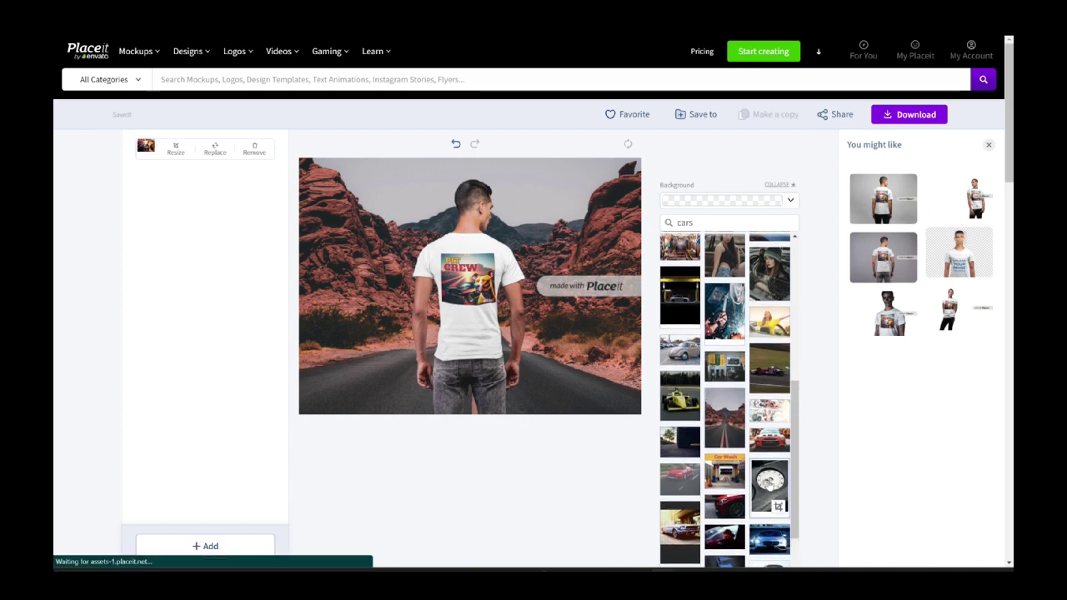
scroll(768, 482, "down", 3)
left_click(768, 334)
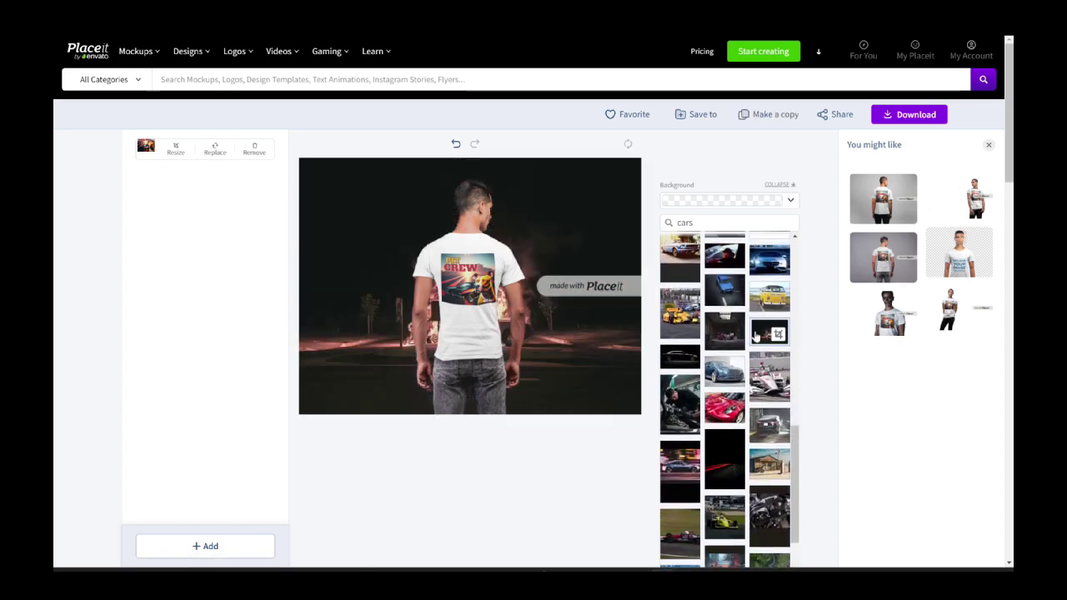
left_click(715, 337)
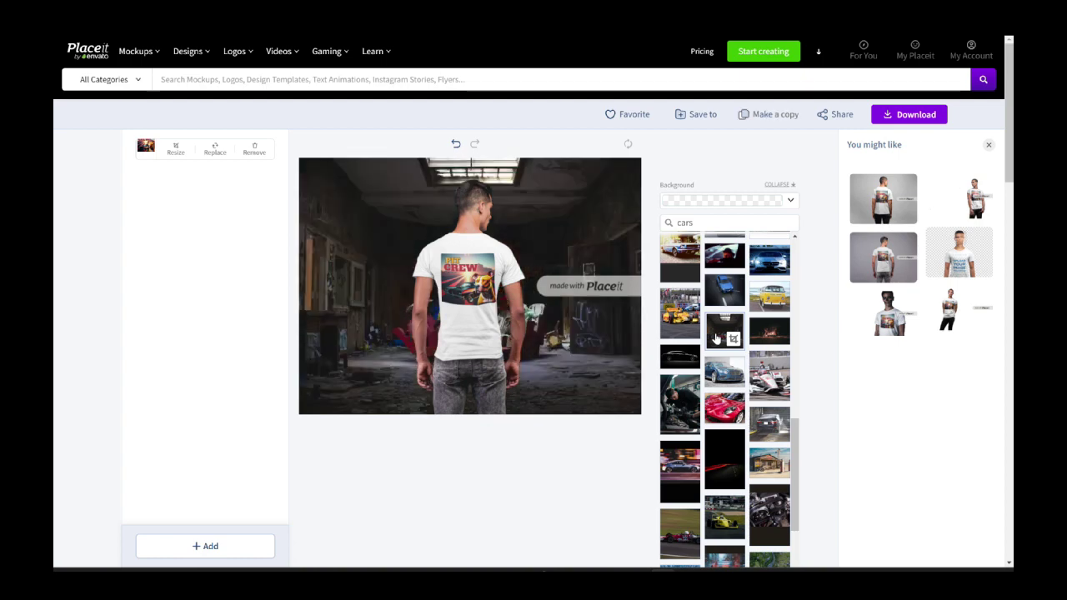
scroll(759, 399, "down", 2)
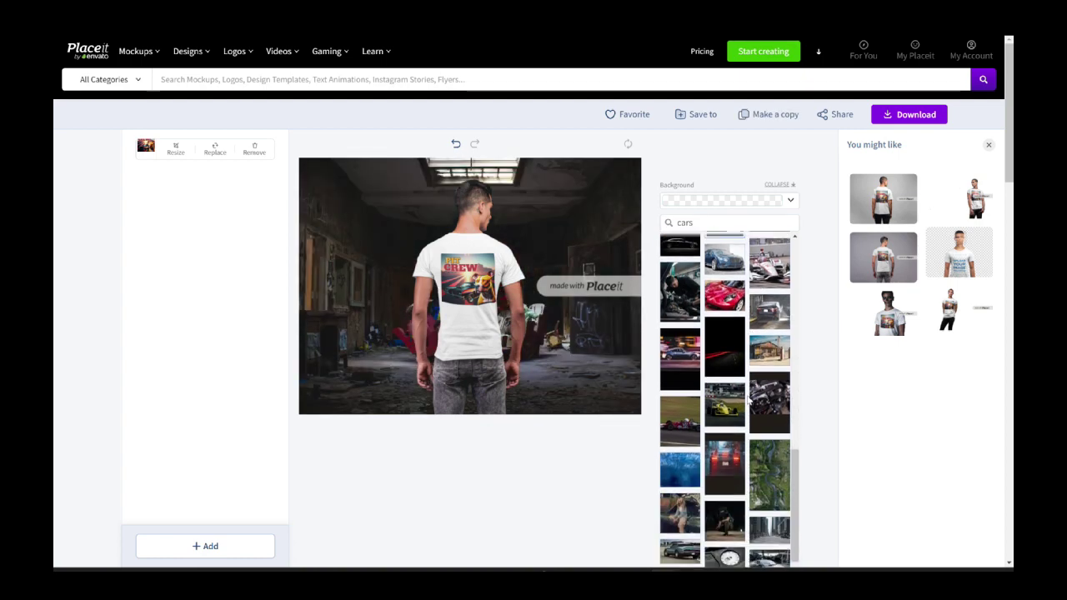
left_click(726, 373)
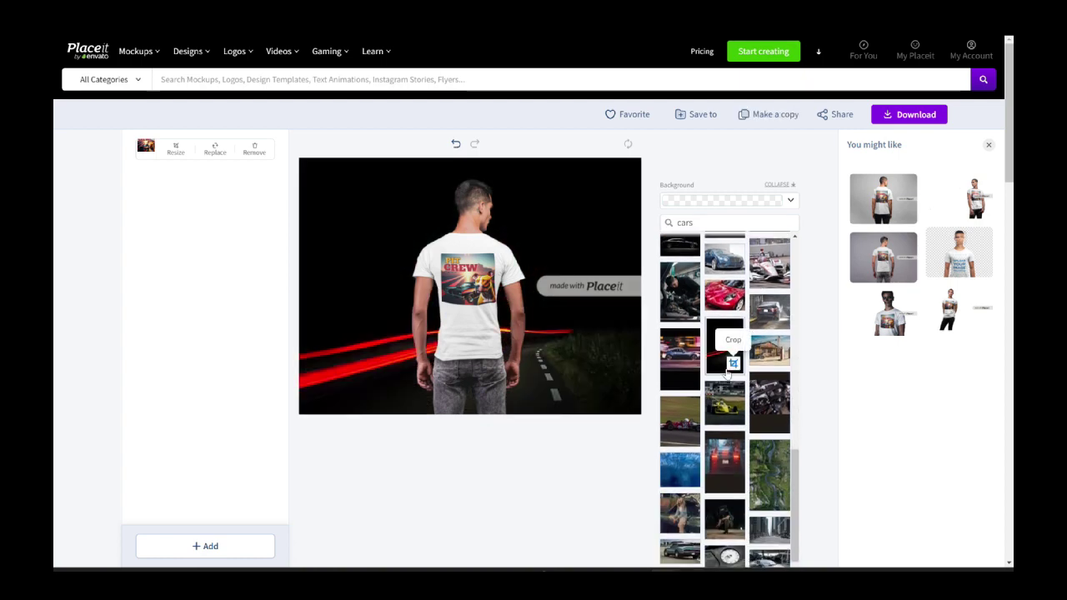
scroll(732, 392, "down", 3)
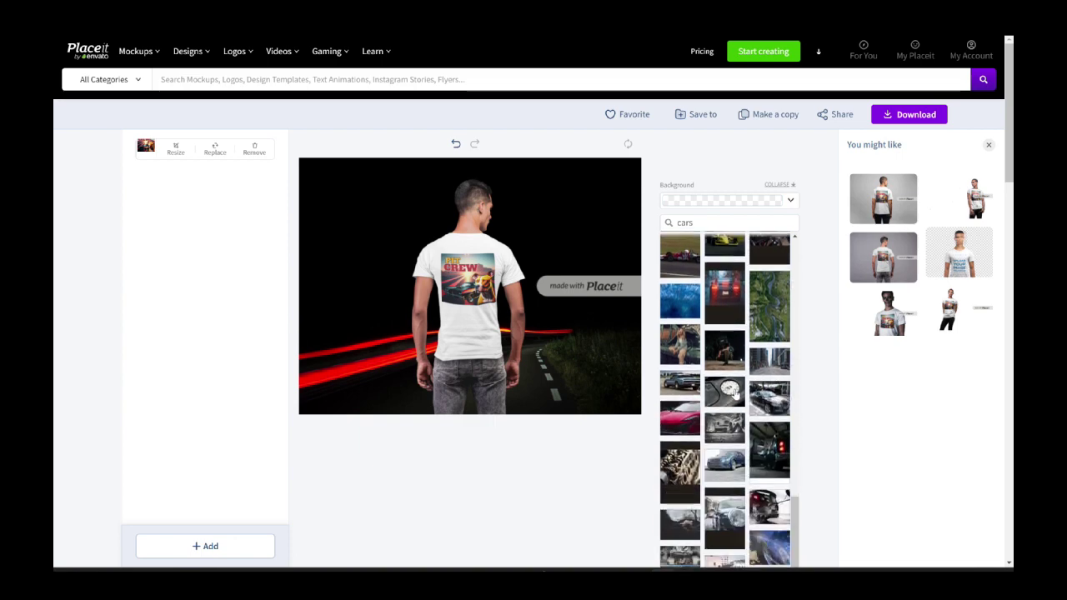
left_click(677, 384)
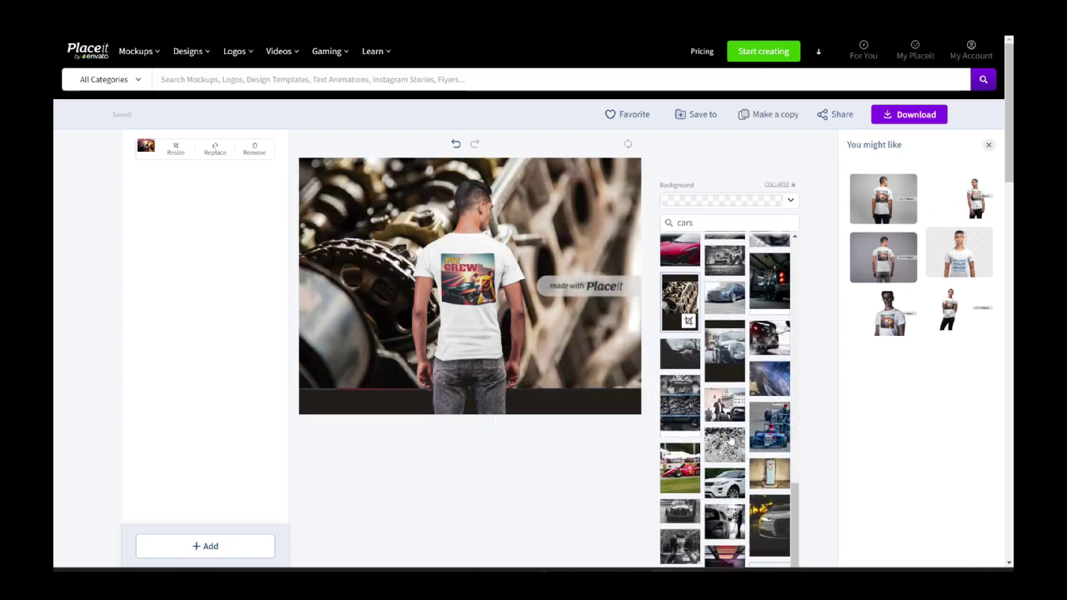
Step: Settle on the red-rock desert road photo as the mockup background
scroll(731, 439, "down", 5)
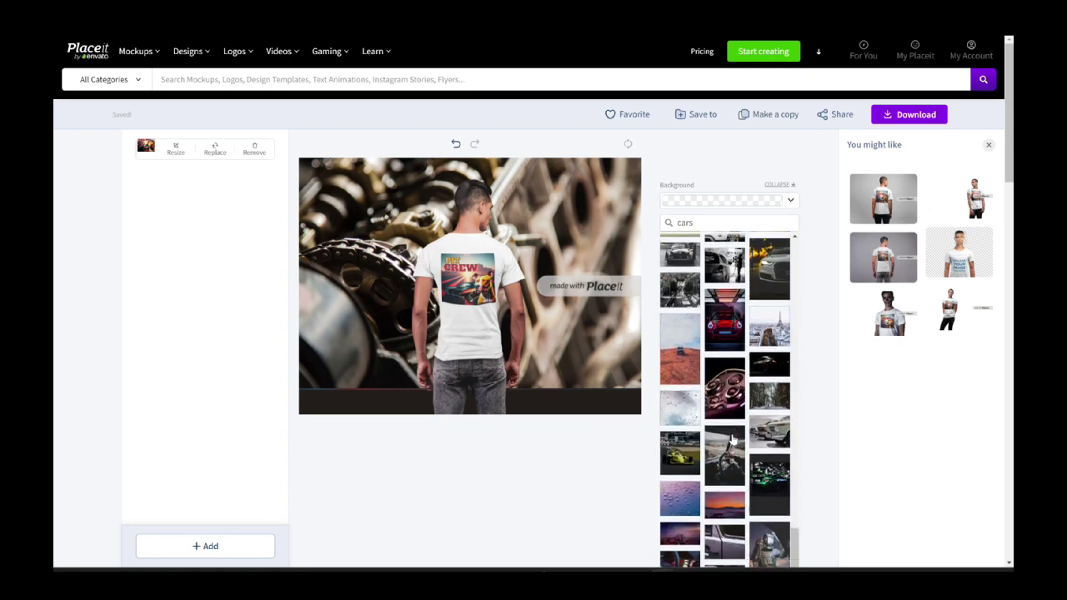
scroll(730, 416, "up", 10)
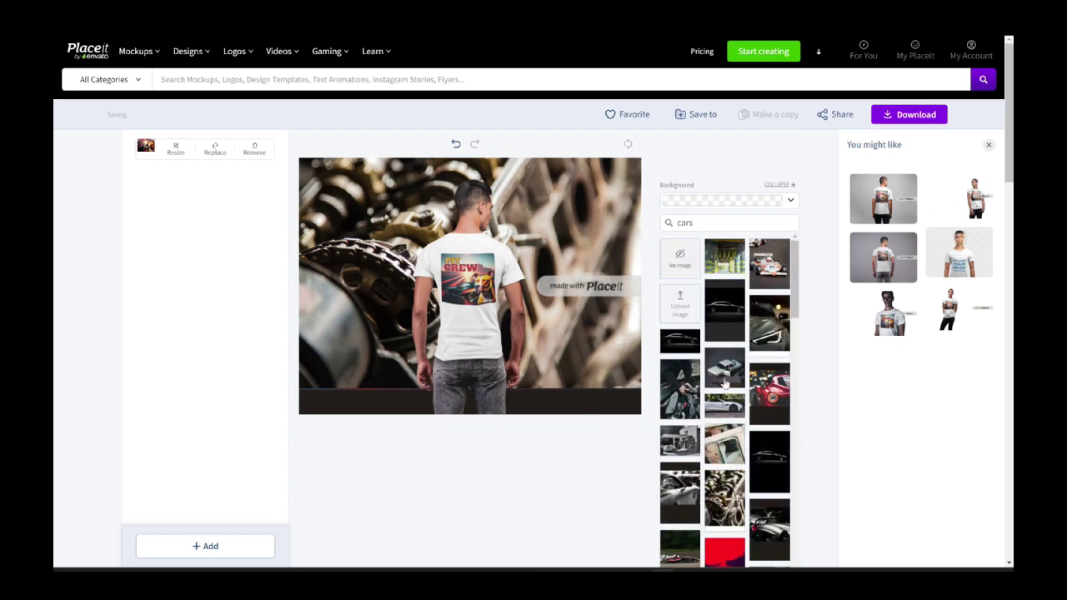
scroll(735, 415, "down", 3)
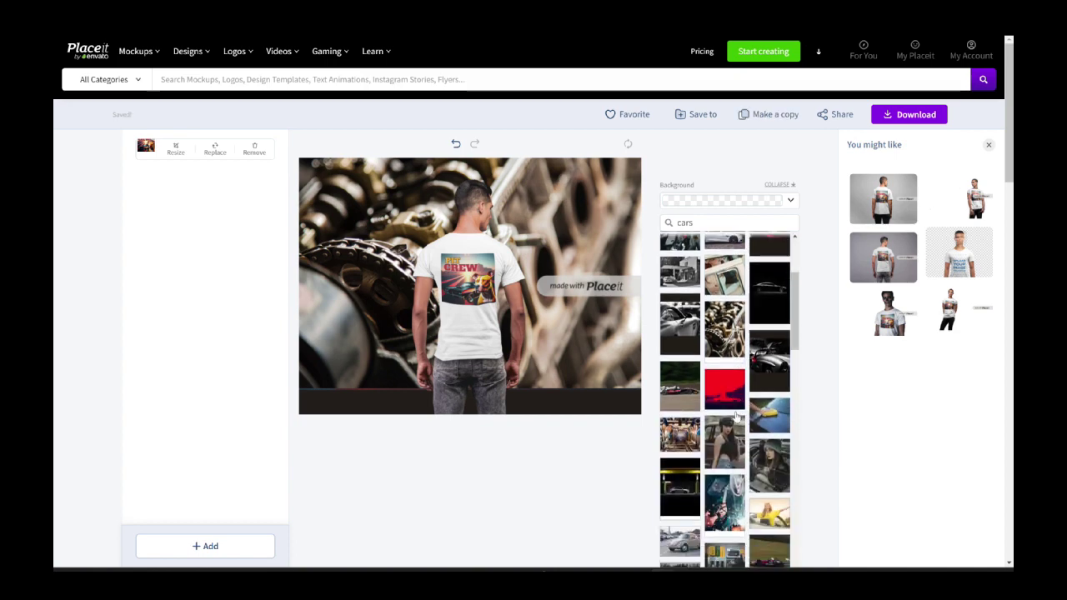
scroll(736, 416, "down", 4)
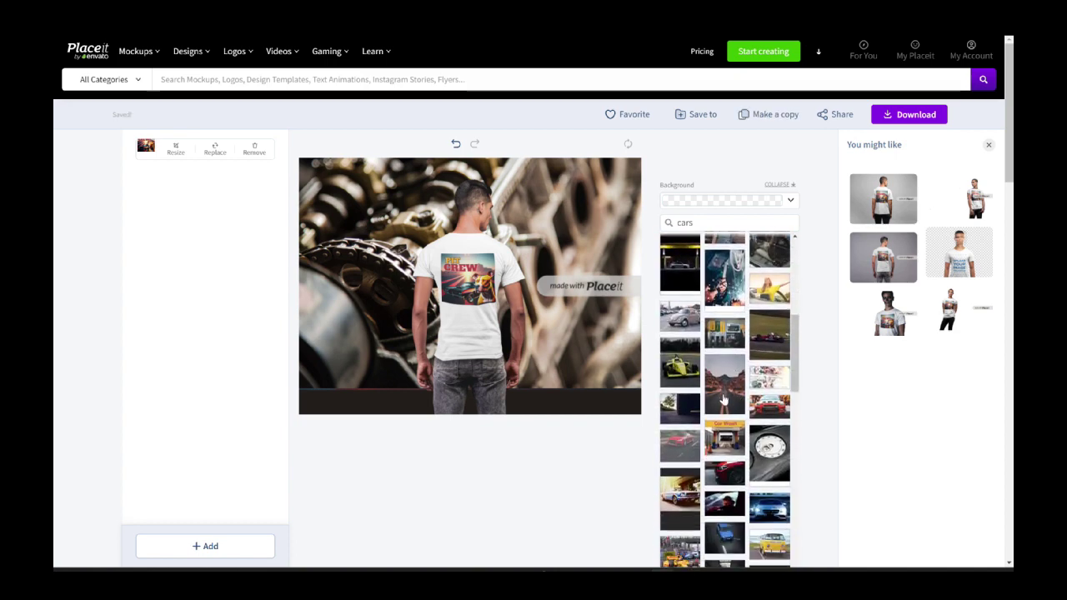
left_click(723, 399)
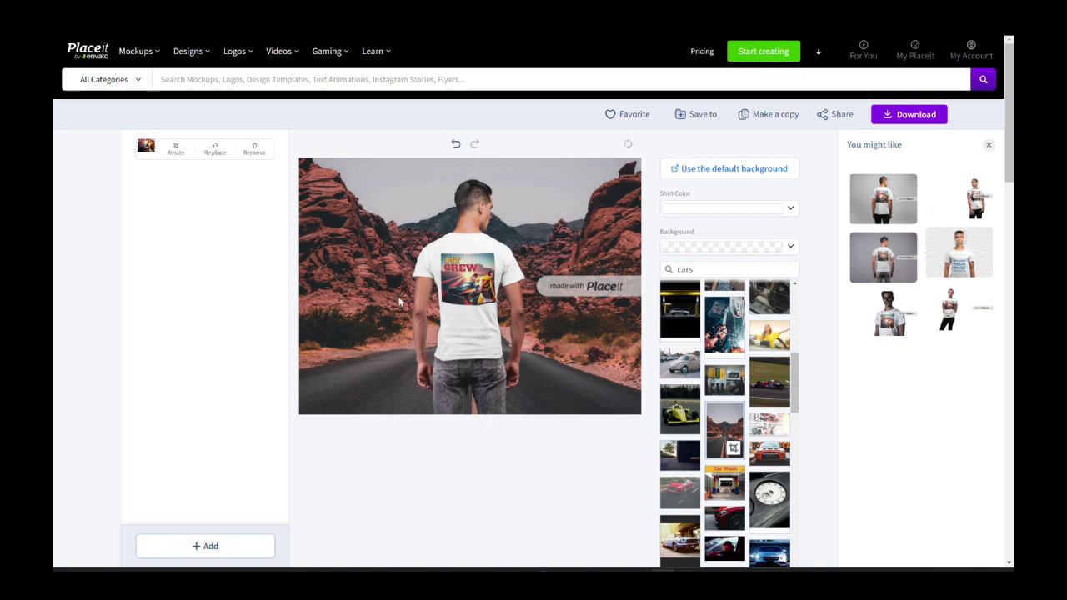
Step: Zoom Placeit to 110%, hide 'You might like', and screenshot the desert-road back-view mockup
key("ctrl+plus")
key("ctrl+plus")
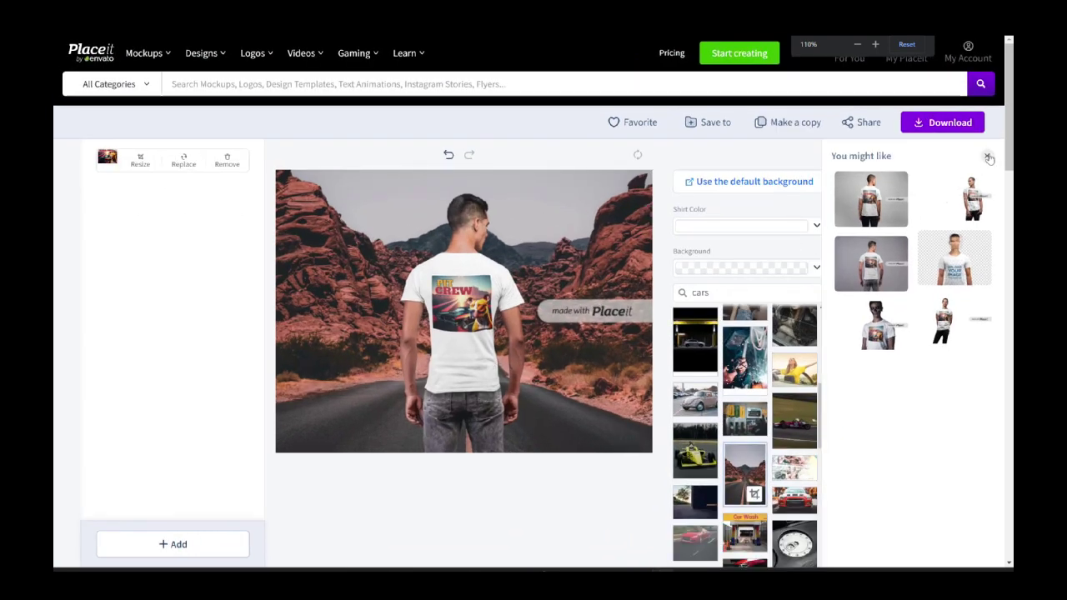
left_click(986, 155)
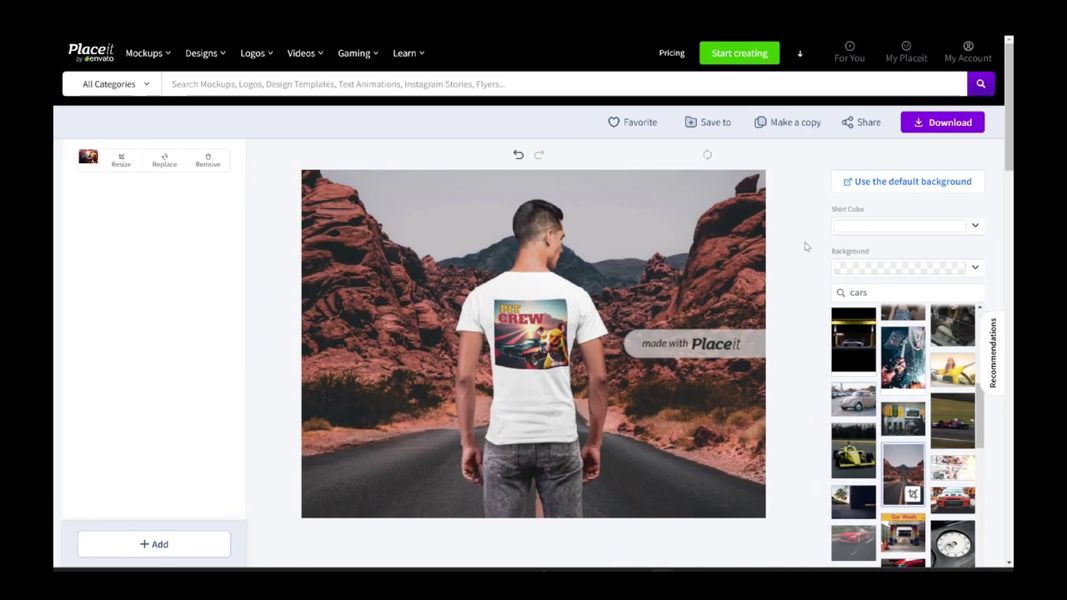
key("super+shift+s")
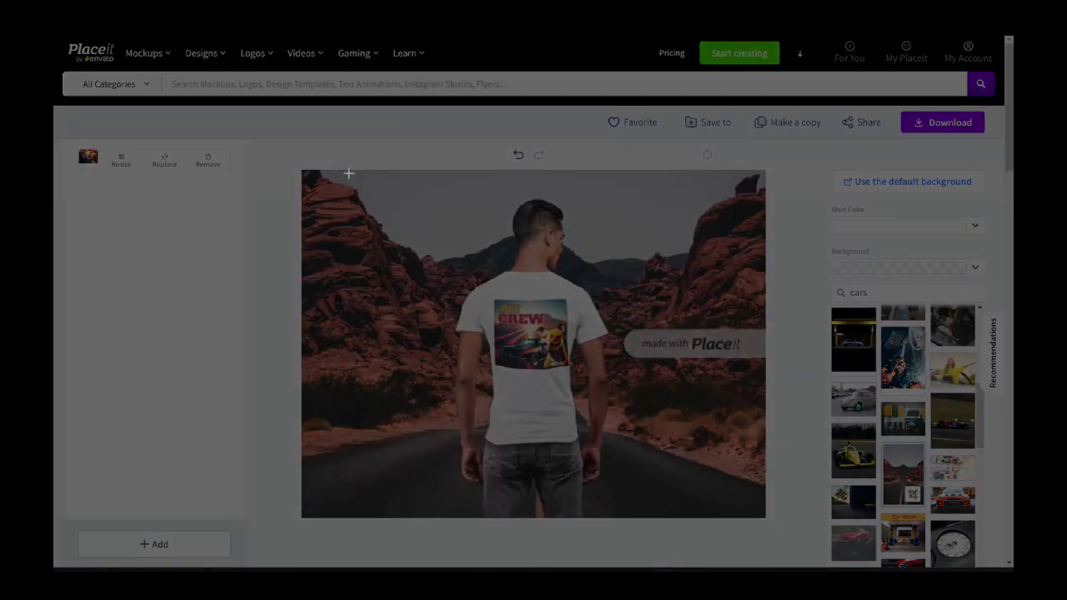
left_click_drag(366, 170, 695, 517)
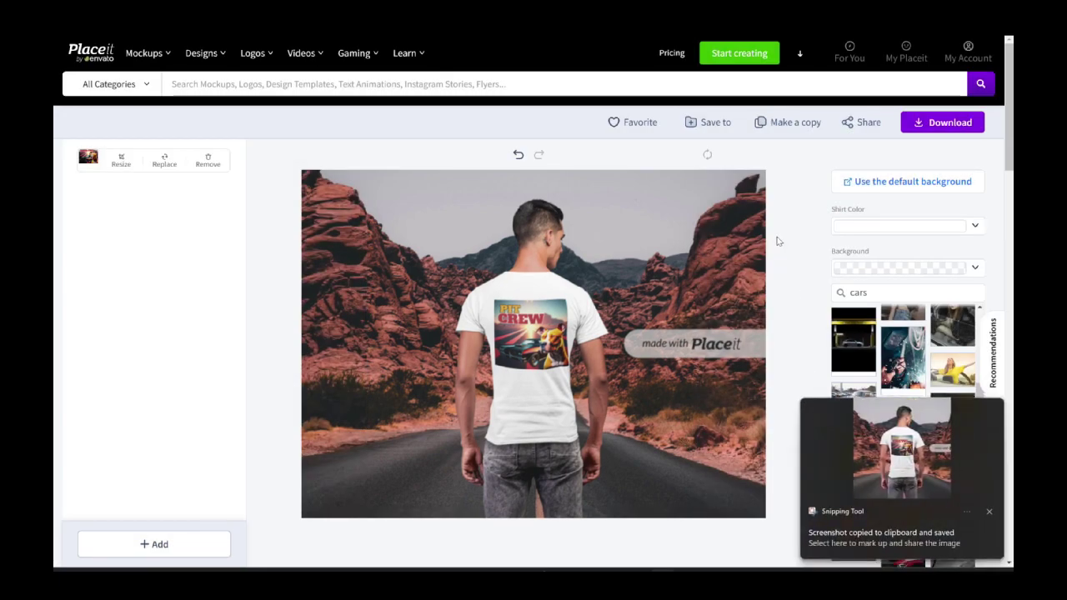
left_click(990, 513)
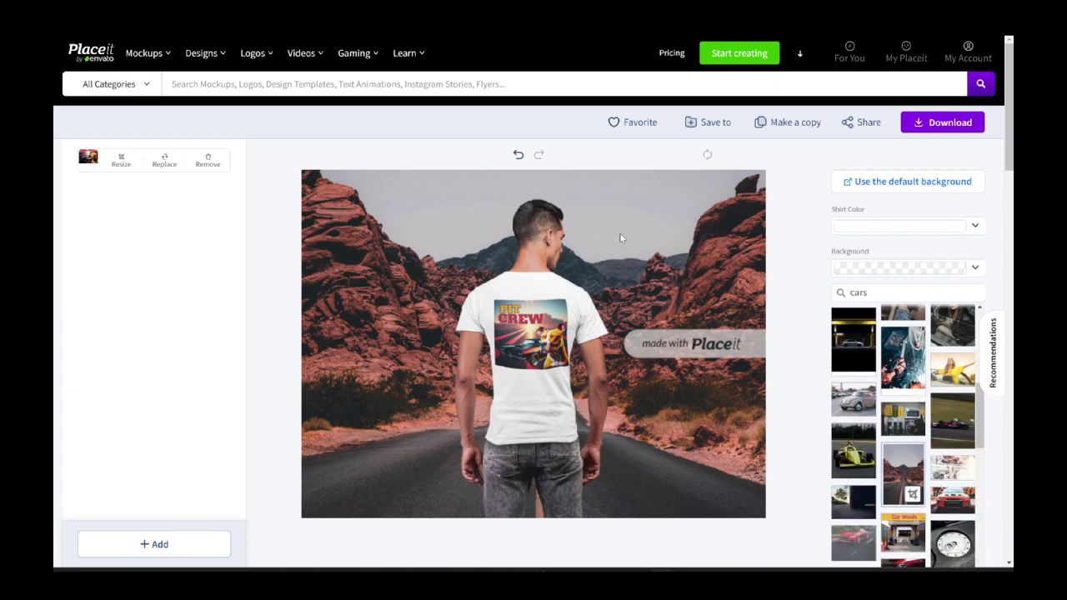